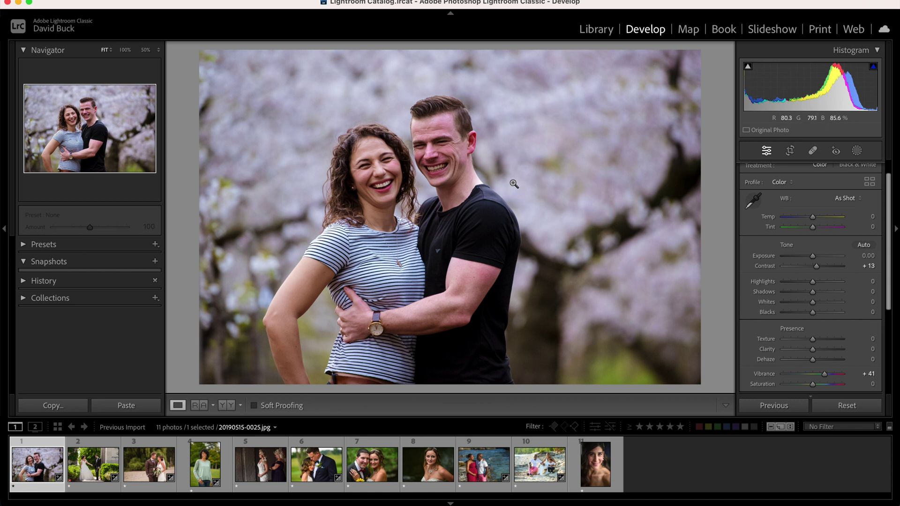
- Examine the skin tones of both faces in the couple photo at 100% magnification
left_click(456, 157)
left_click_drag(423, 188, 463, 212)
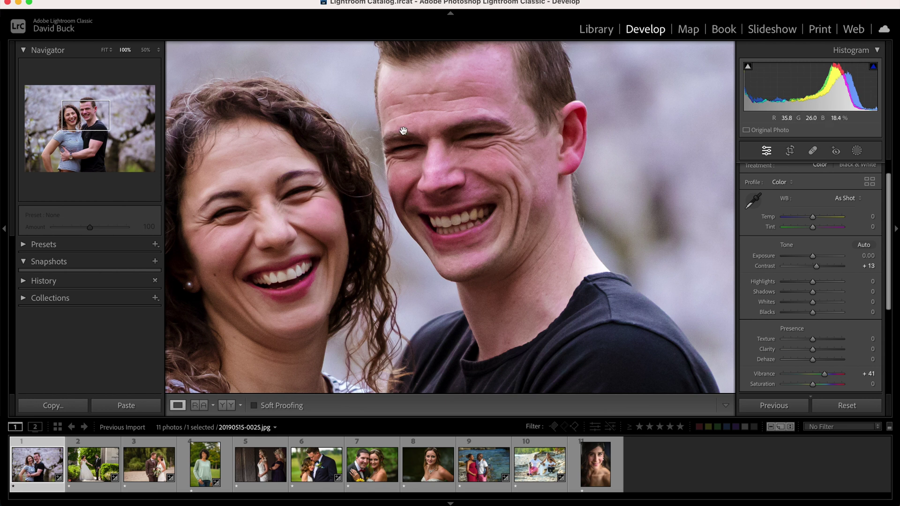
scroll(424, 225, "down", 5)
left_click(425, 220)
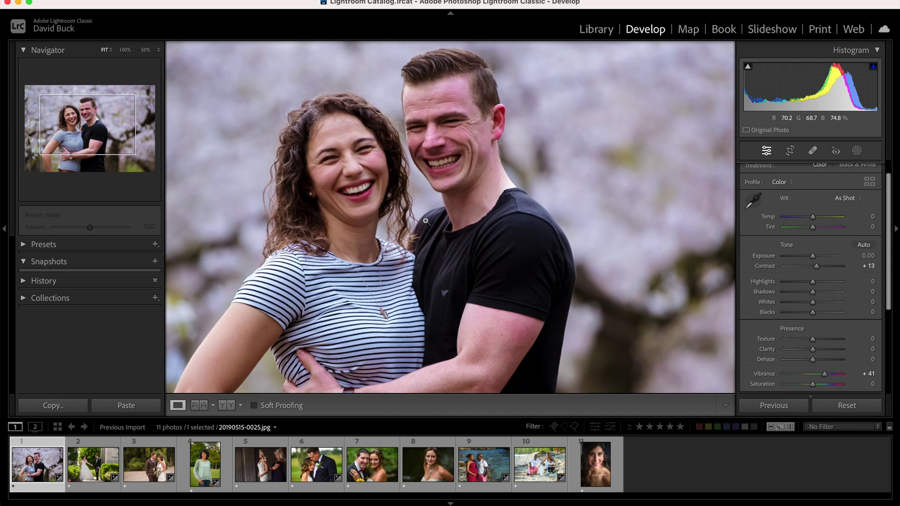
left_click(423, 212)
left_click_drag(425, 201, 445, 317)
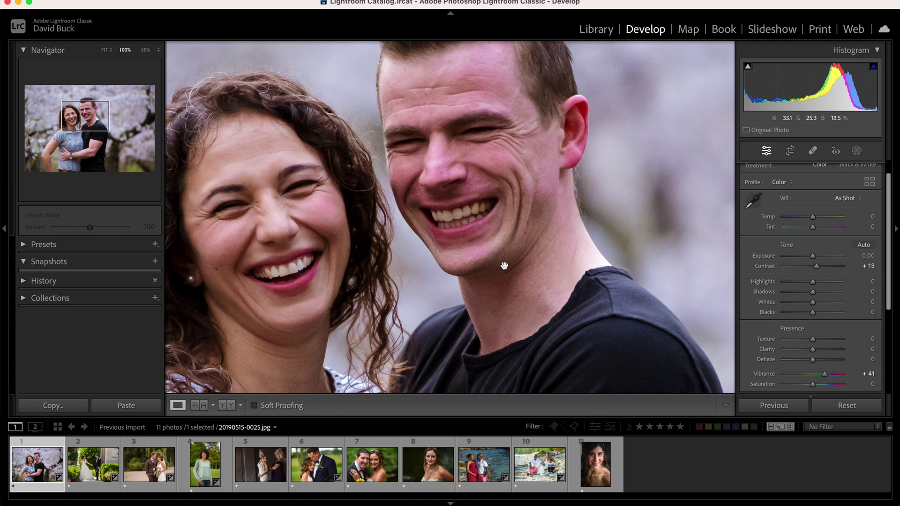
scroll(816, 267, "down", 5)
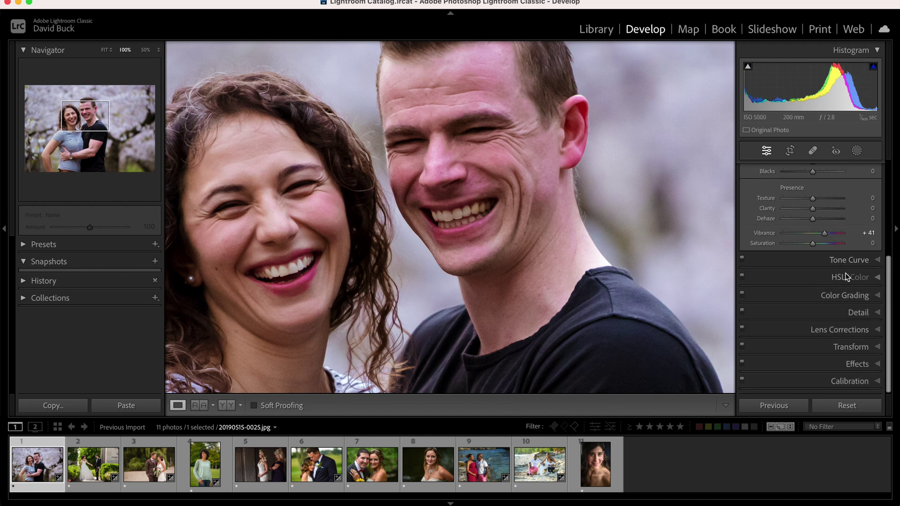
- Try a Red hue of +100 in the HSL adjustments, return it to 0, and set the Purple hue to +2
left_click(815, 279)
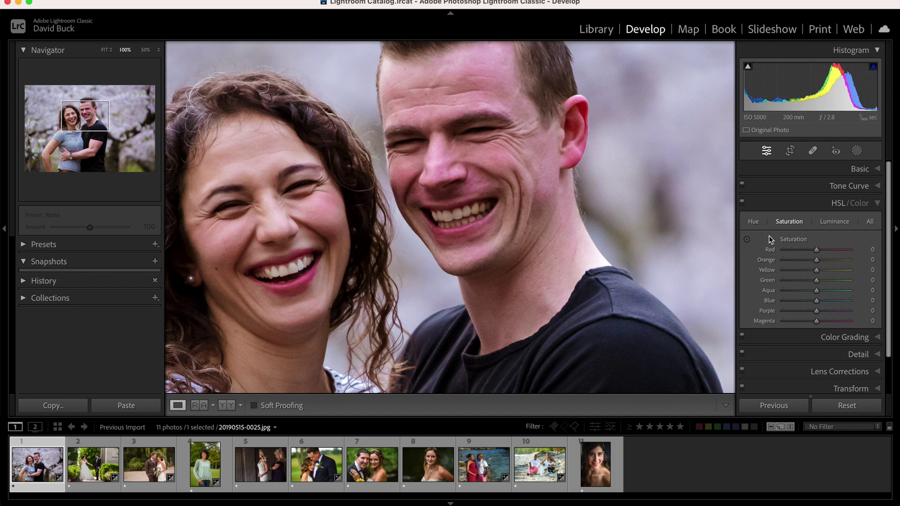
left_click(755, 220)
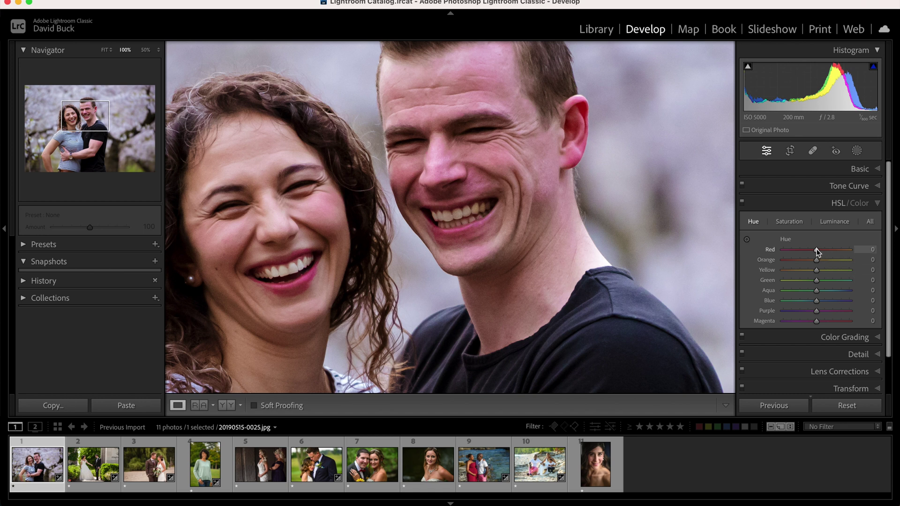
left_click_drag(818, 249, 845, 249)
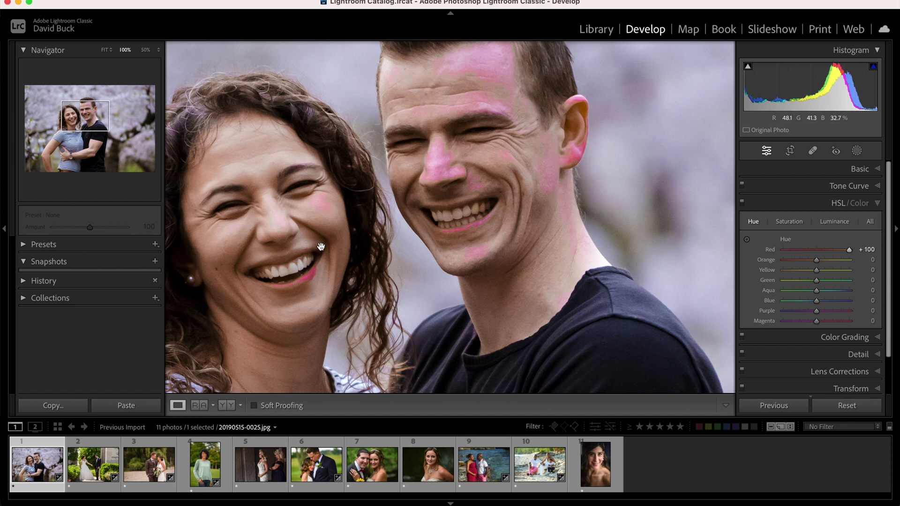
mouse_move(817, 312)
left_mouse_down()
mouse_move(852, 313)
mouse_move(794, 311)
mouse_move(819, 313)
left_mouse_up()
left_click(819, 250)
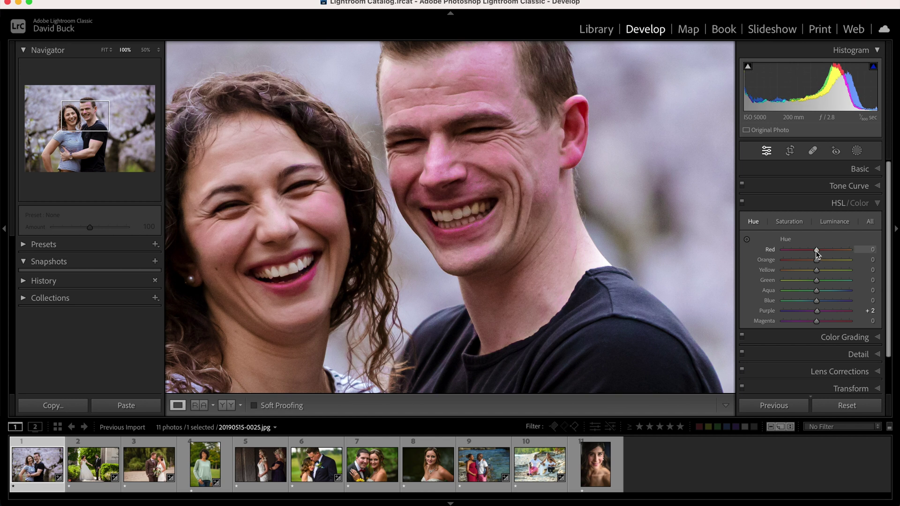
- Shift the skin's hue with the targeted adjustment tool, ending with Red at 0 and Magenta at +37
left_click(747, 240)
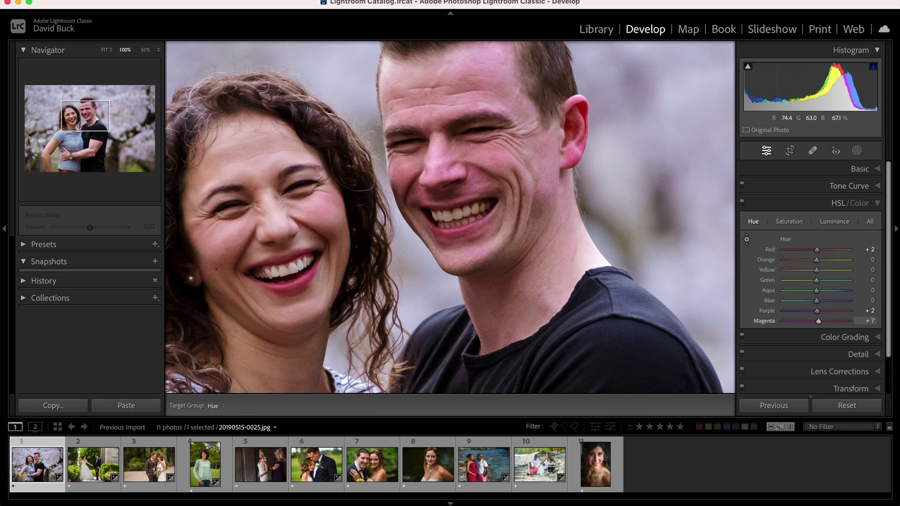
key("Down")
key("Down")
key("Down")
key("Down")
key("Down")
key("Down")
key("Down")
key("Down")
key("Down")
key("Down")
key("Down")
key("Down")
key("Down")
key("Down")
key("Up")
key("Up")
key("Up")
key("Up")
key("Up")
key("Up")
key("Up")
key("Up")
- Reduce the facial skin saturation with targeted adjustment to Red -20, Orange -8 and Magenta -4
left_click(789, 221)
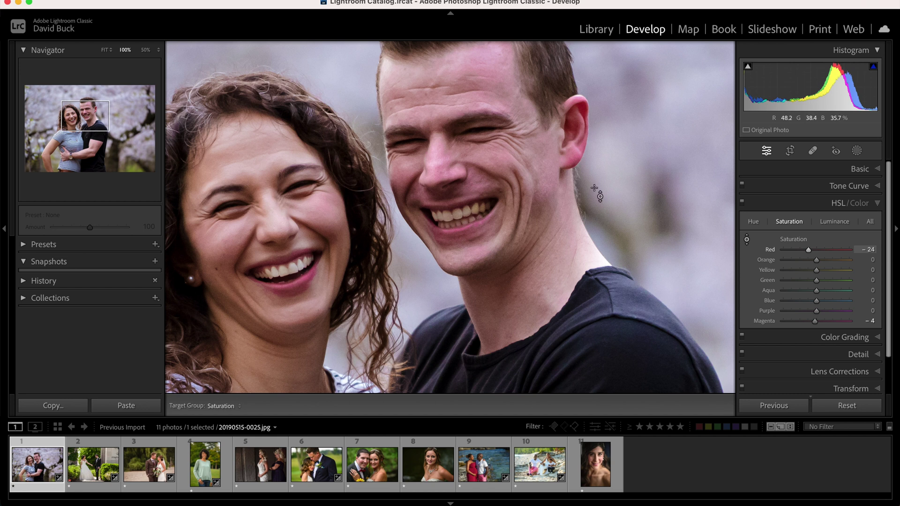
left_click_drag(487, 170, 491, 168)
left_click_drag(263, 165, 263, 173)
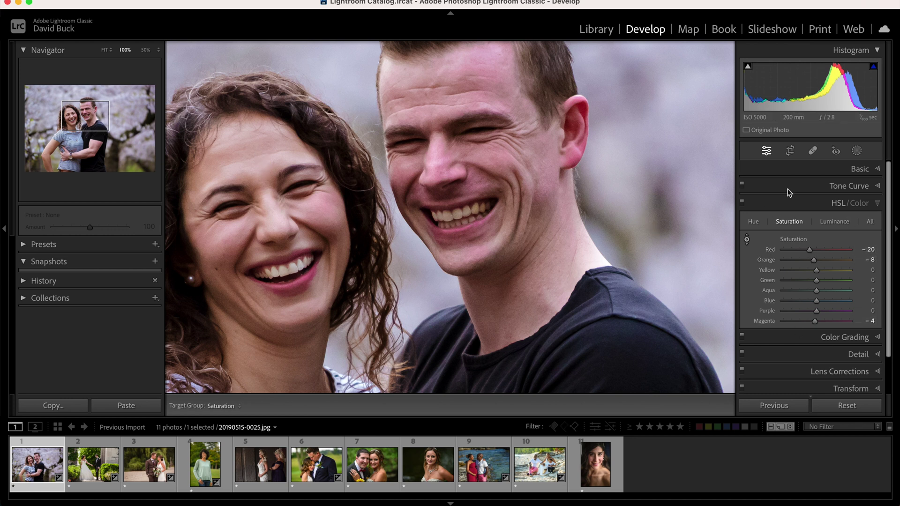
- Shift the hue of the man's arm skin with targeted adjustment to about Red +13 and Orange +3
left_click(104, 51)
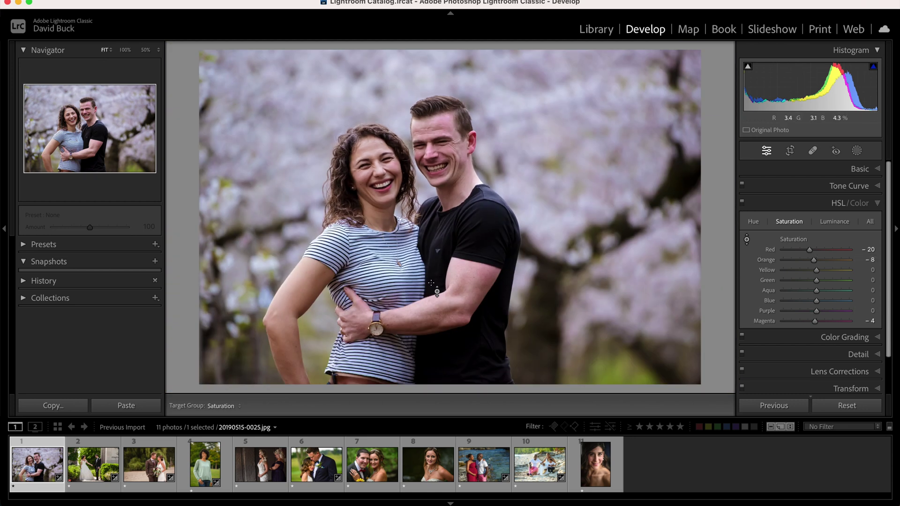
key("super+equal")
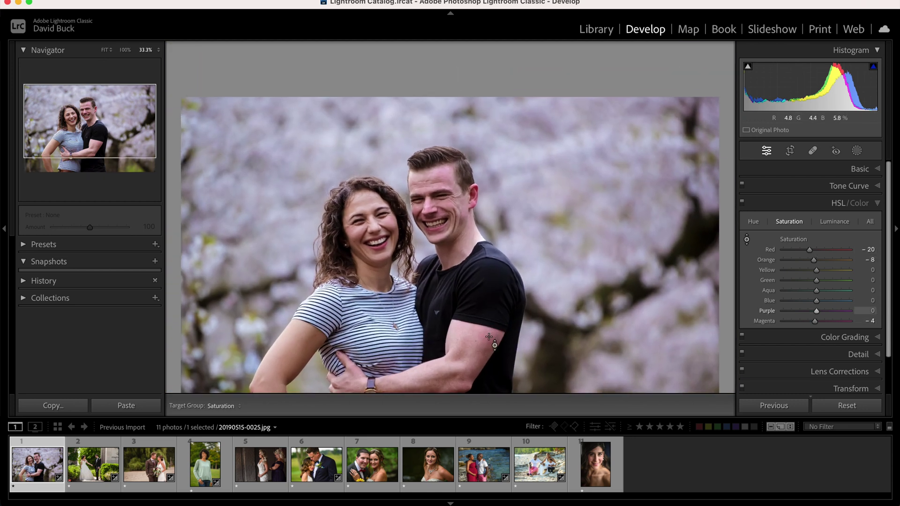
key("super+equal")
left_click_drag(576, 336, 506, 48)
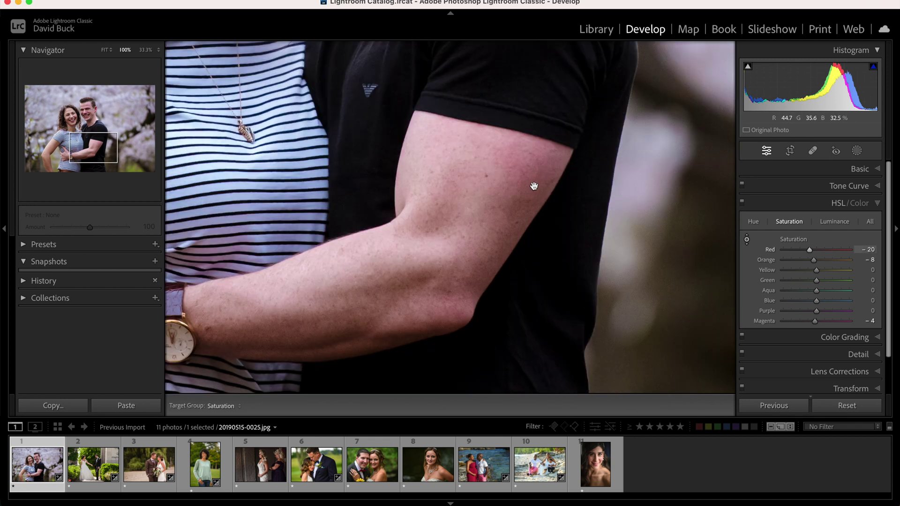
left_click(747, 240)
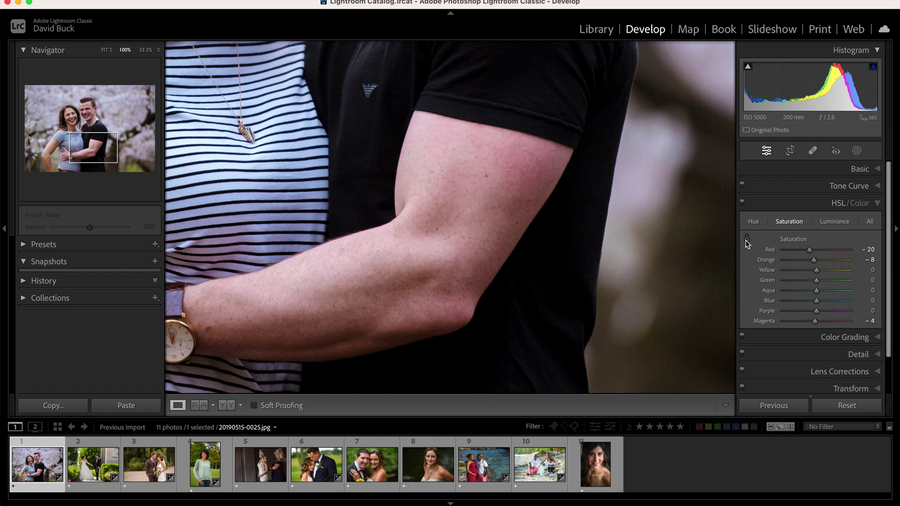
left_click(753, 222)
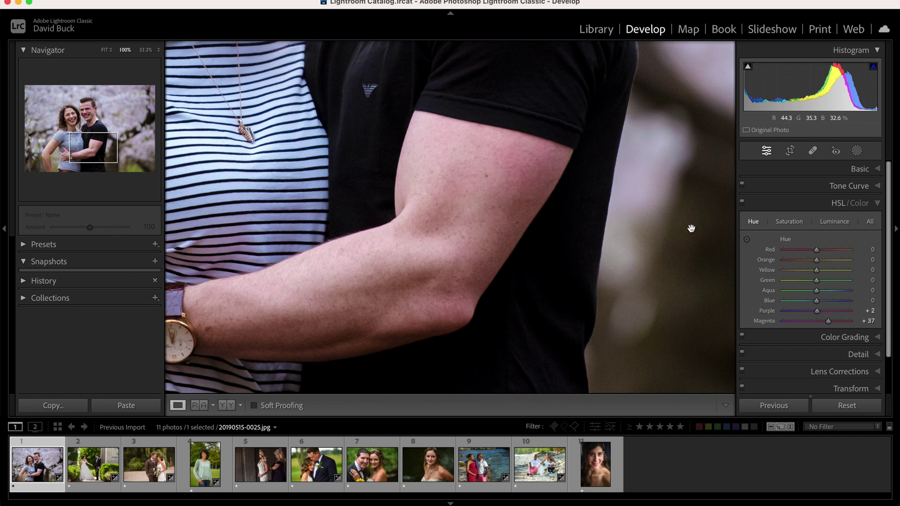
left_click(747, 240)
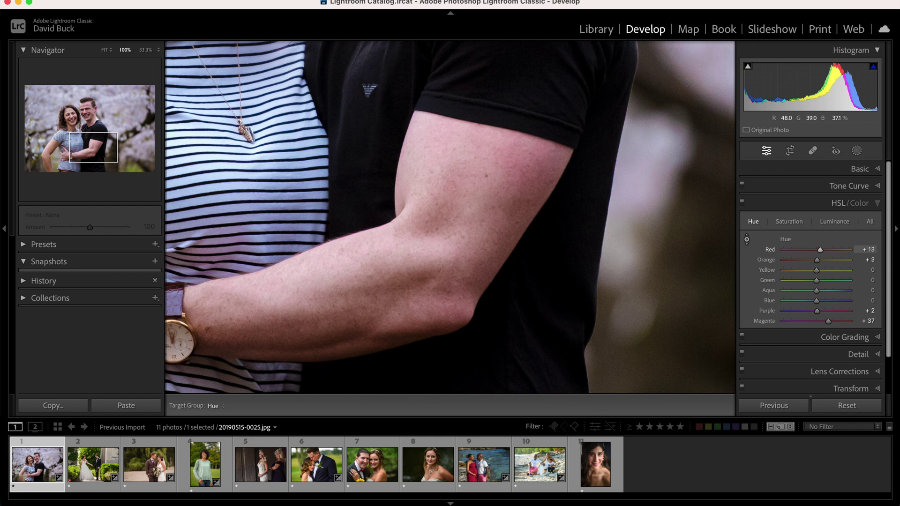
left_click_drag(493, 225, 493, 239)
- Lower the saturation of the man's arm skin with targeted adjustment to Red -24 and Orange -9
left_click(789, 221)
left_click_drag(537, 173, 551, 184)
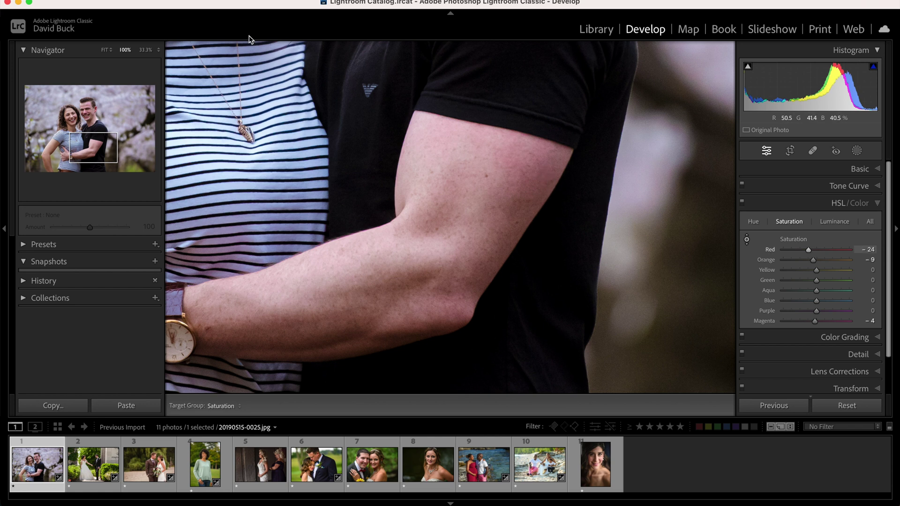
left_click(105, 49)
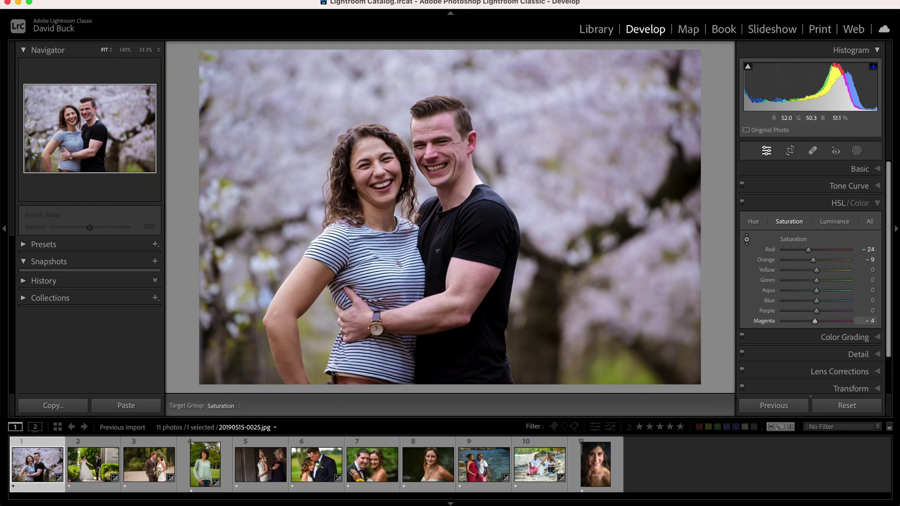
- Try lowering the photo's overall Contrast to -36 and undo that change
left_click(860, 169)
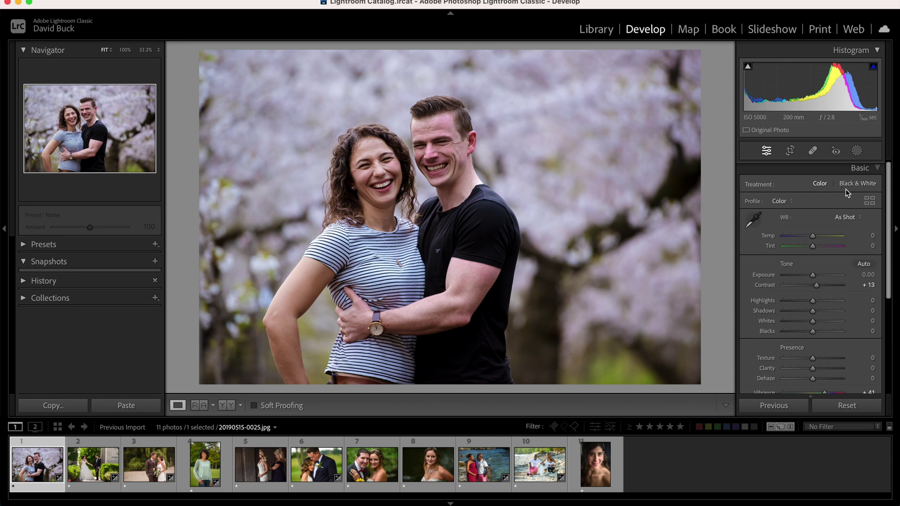
mouse_move(814, 284)
left_mouse_down()
mouse_move(793, 285)
mouse_move(801, 286)
left_mouse_up()
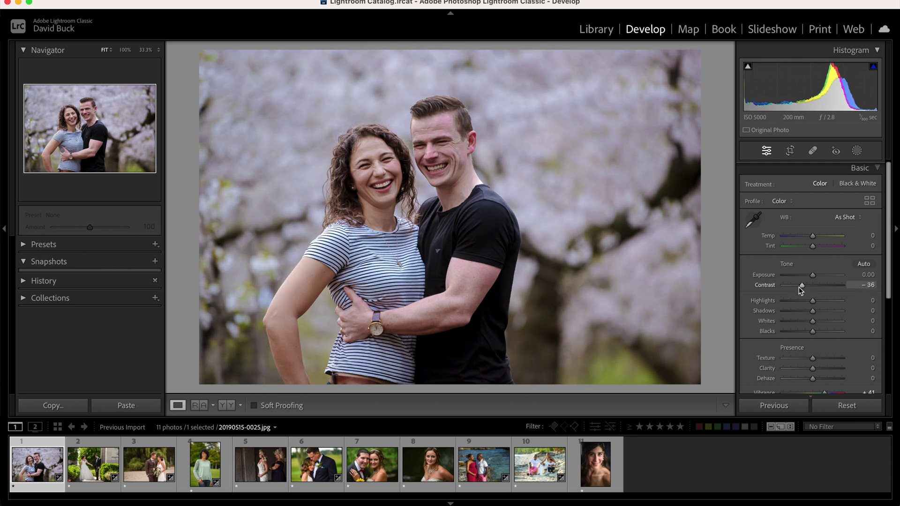
key("super+z")
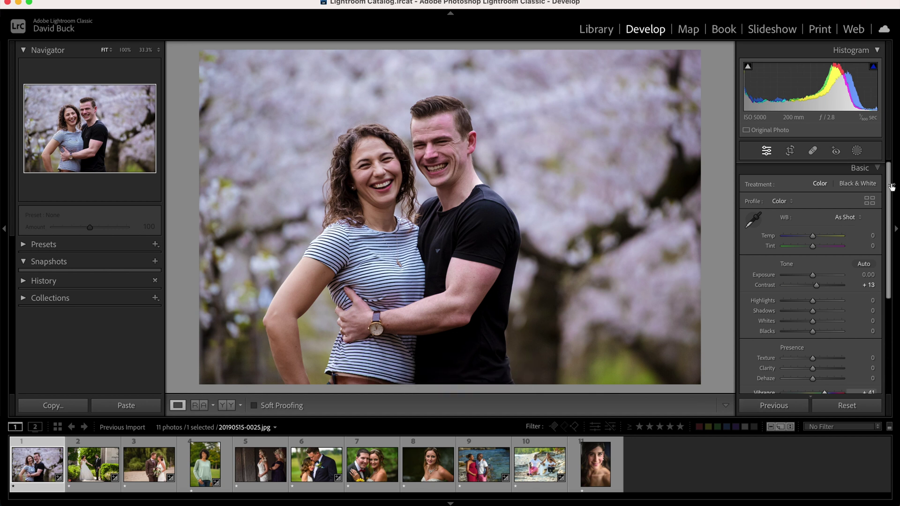
- Create a single people mask covering the Face Skin and Body Skin of all people
left_click(858, 151)
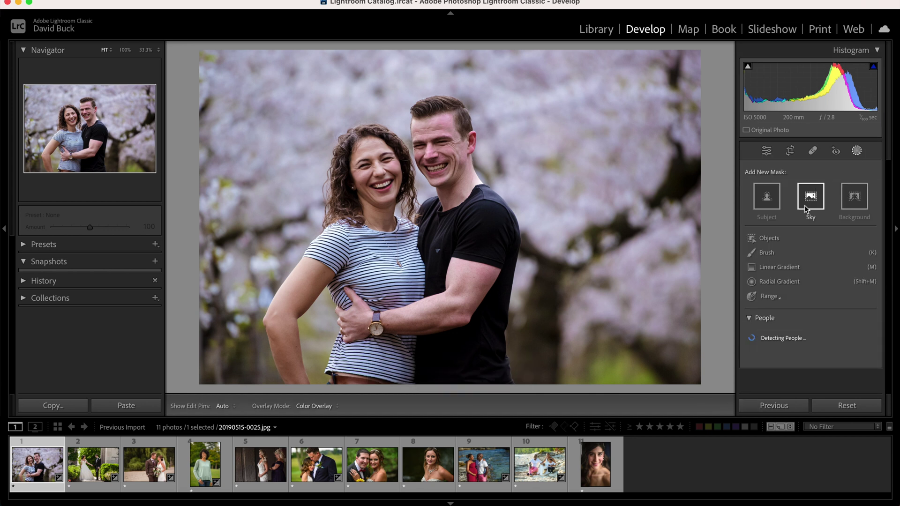
left_click(761, 343)
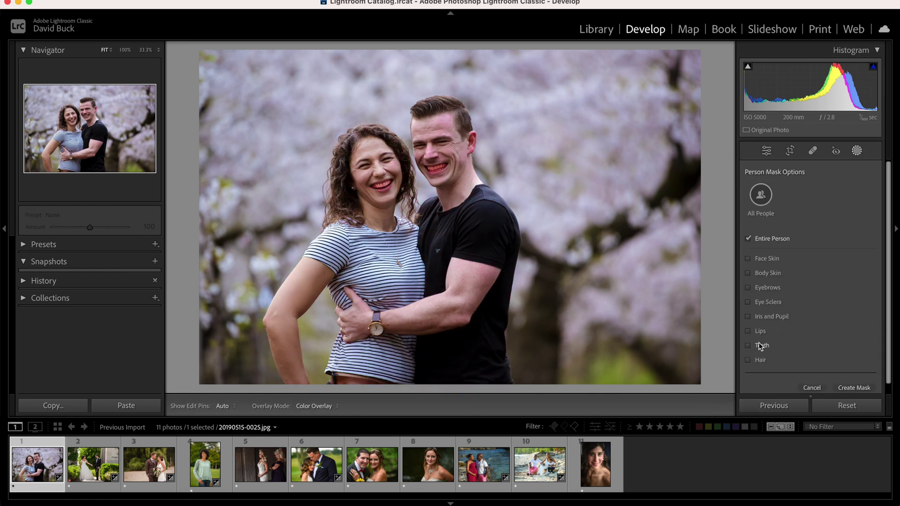
left_click(749, 259)
left_click(749, 274)
scroll(772, 288, "down", 1)
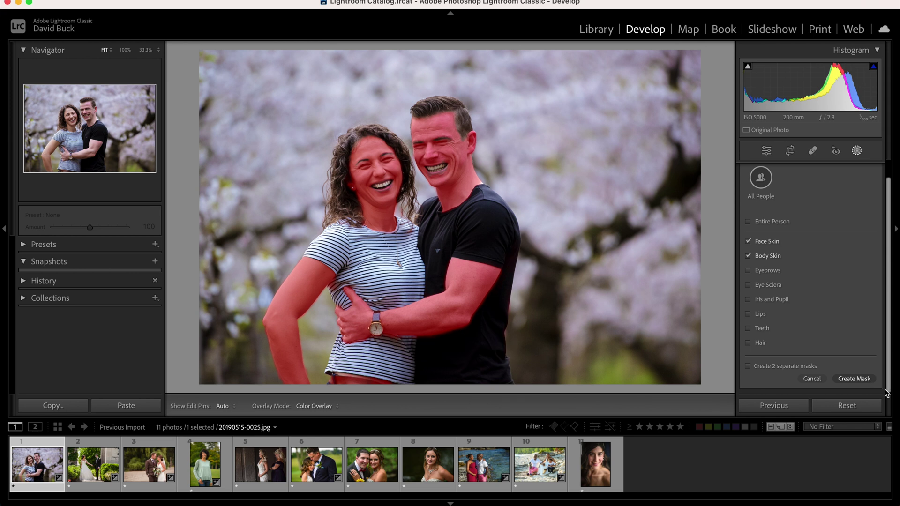
left_click(854, 378)
- Set the skin mask's Contrast to -41 and tint it with a faint, low-saturation yellowish color
left_click_drag(813, 257, 801, 258)
scroll(786, 307, "down", 3)
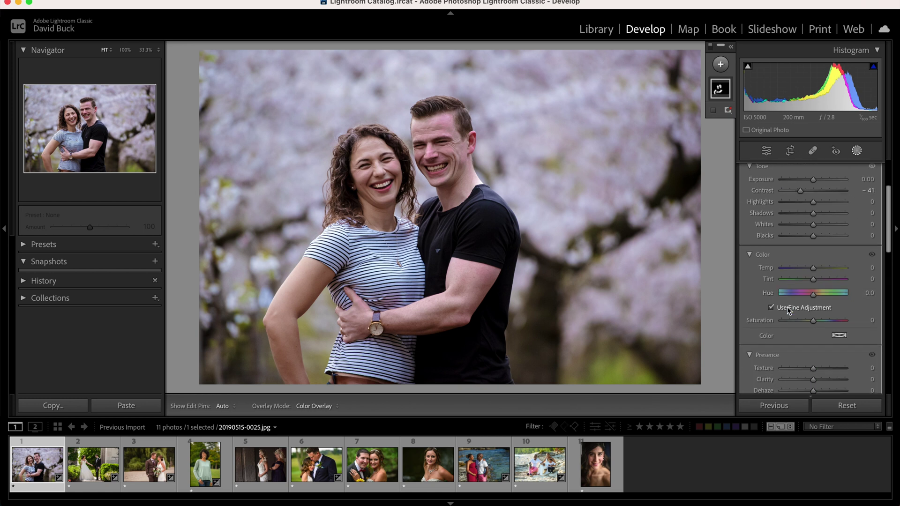
left_click(839, 336)
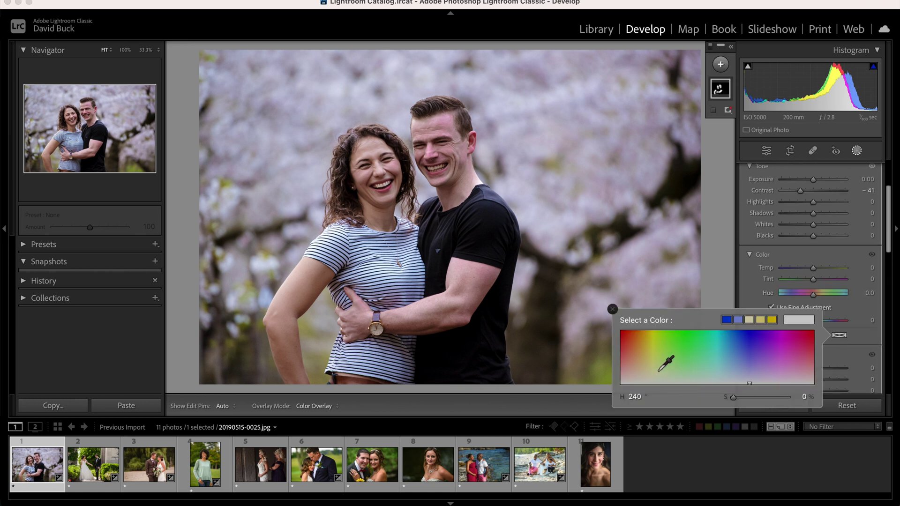
left_click_drag(644, 346, 643, 348)
mouse_move(772, 402)
left_mouse_down()
mouse_move(720, 400)
mouse_move(738, 400)
left_mouse_up()
left_click(612, 309)
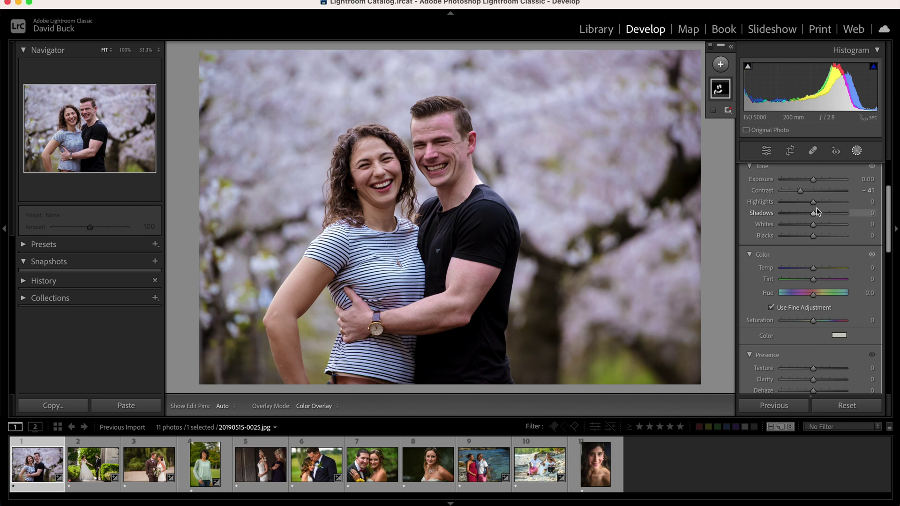
- Raise the skin mask's Shadows to 16 and lower its Contrast to -46
left_click_drag(814, 214, 821, 219)
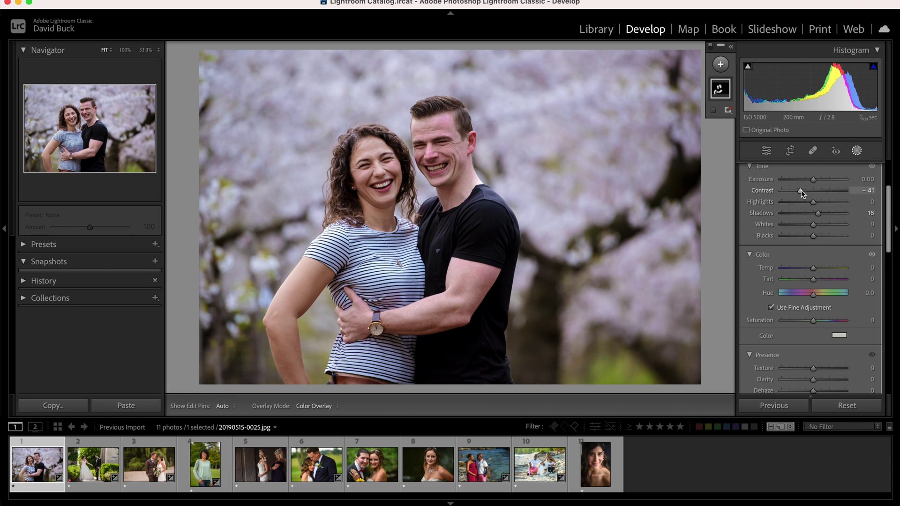
left_click_drag(801, 190, 800, 190)
scroll(803, 243, "up", 4)
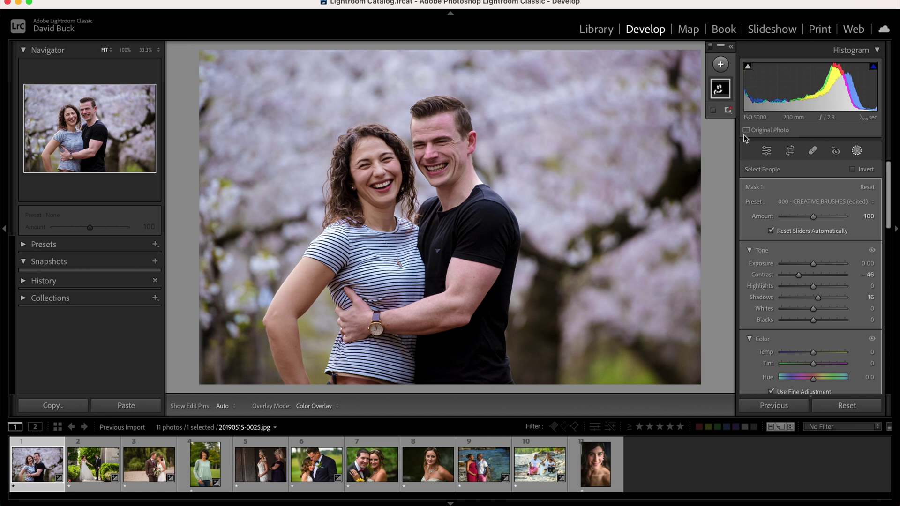
- Reset all the photo's edits for comparison, undo the reset, and reselect the skin mask
left_click(857, 406)
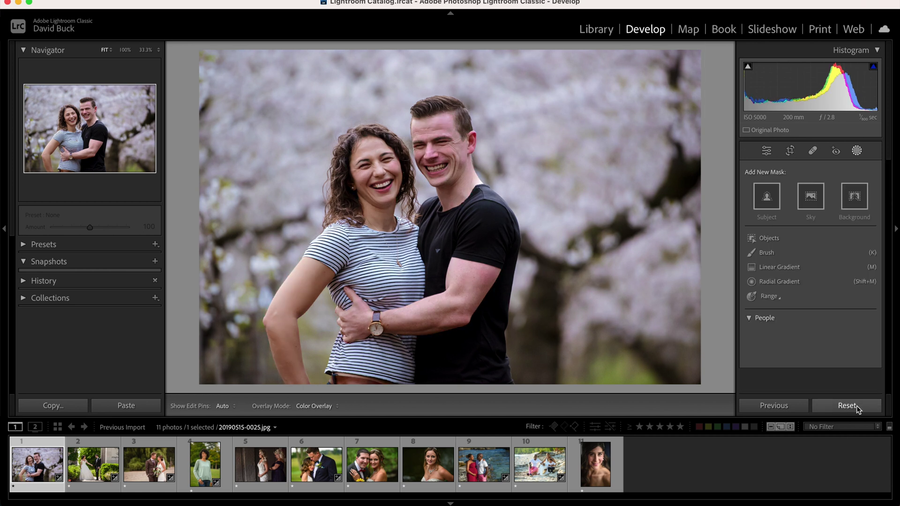
key("super+z")
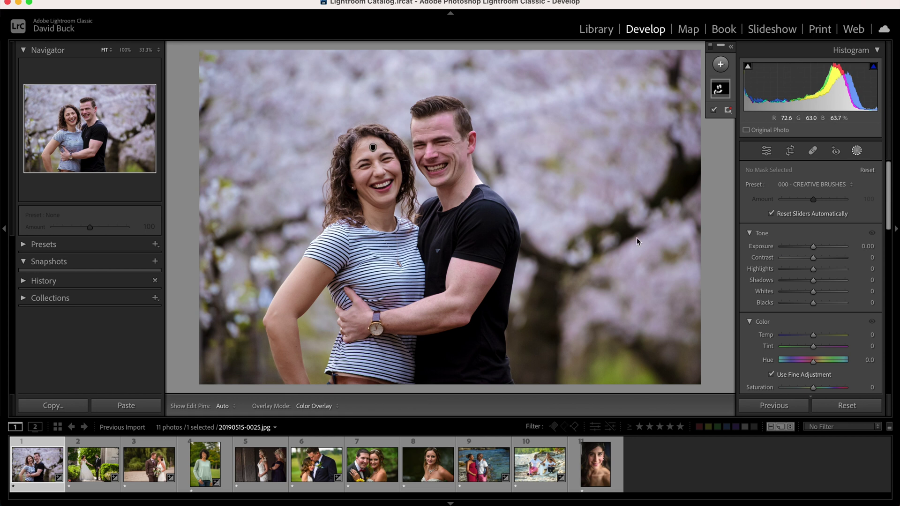
left_click(721, 89)
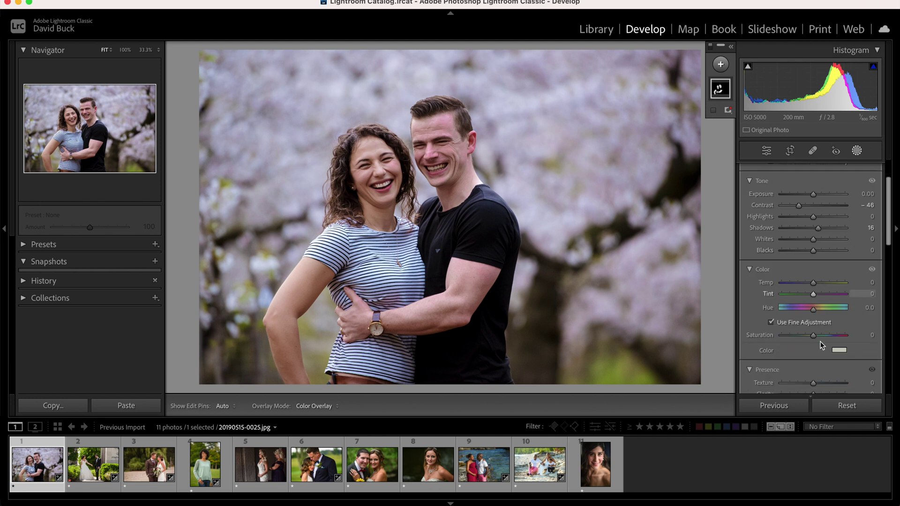
- Soften the masked skin by setting Texture to -15 and Clarity to -9
scroll(814, 366, "down", 3)
left_click_drag(813, 354, 810, 365)
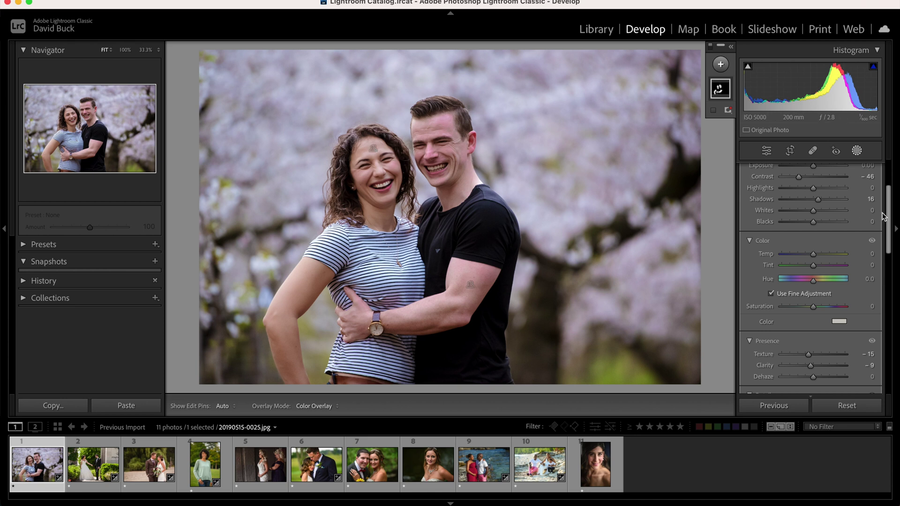
left_click(125, 50)
left_click_drag(340, 86, 489, 440)
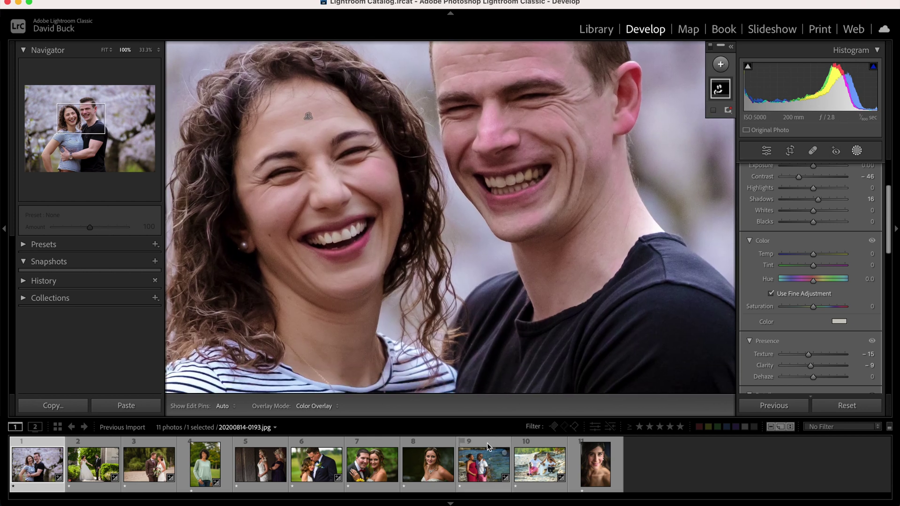
- Reset the couple portrait's edits to compare before and after, undo the reset, and fit the whole photo in view
left_click(862, 408)
key("super+z")
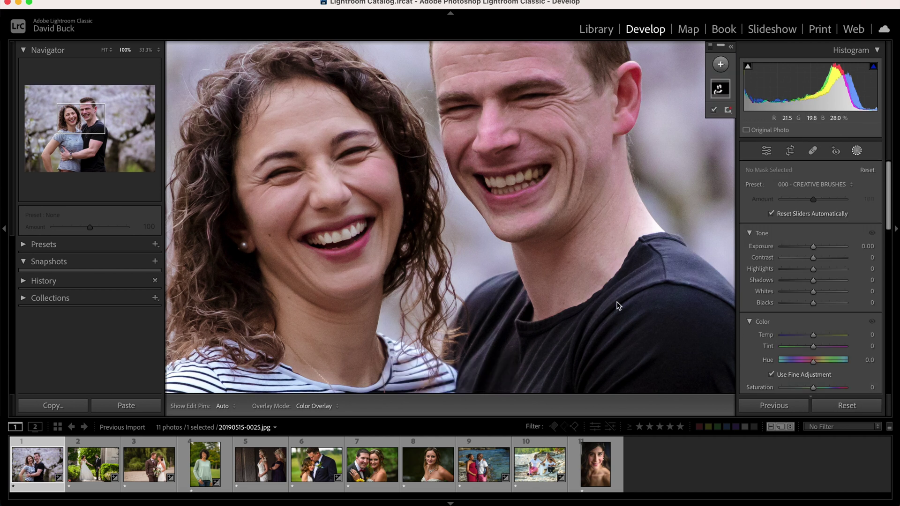
scroll(618, 305, "down", 2)
scroll(618, 305, "down", 3)
scroll(619, 305, "up", 3)
key("z")
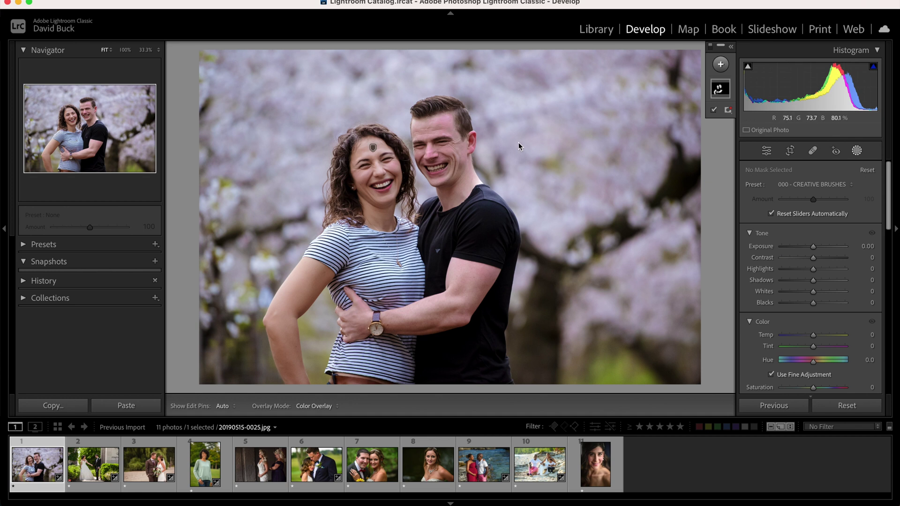
- Open the garden photo of the bride and groom and create one all-people mask covering face skin and body skin
left_click(93, 464)
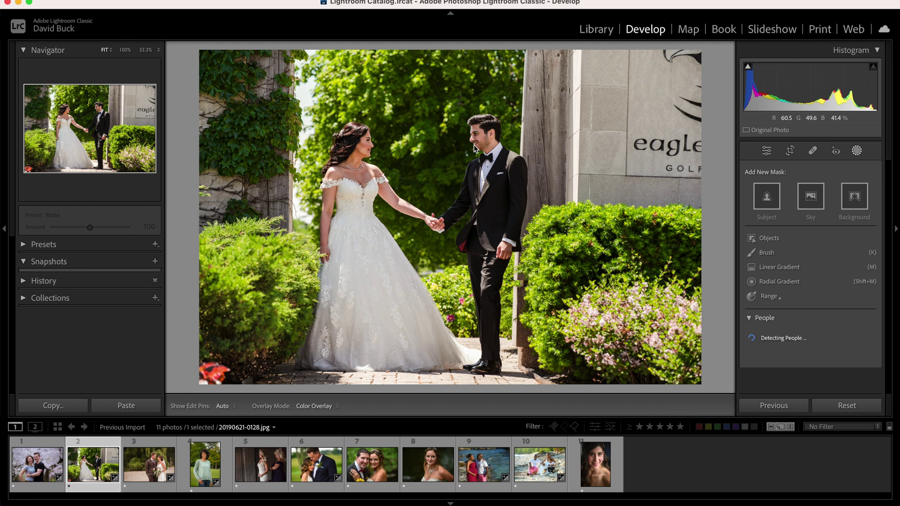
left_click(125, 50)
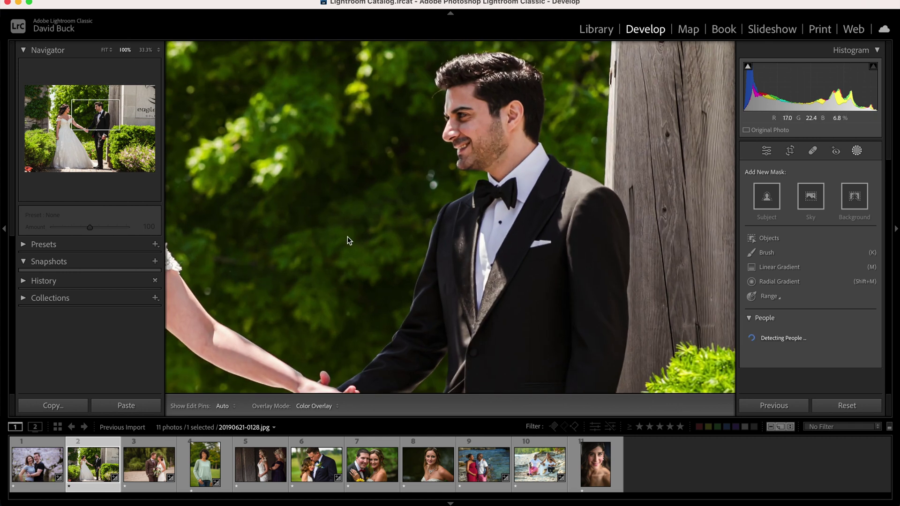
left_click(760, 340)
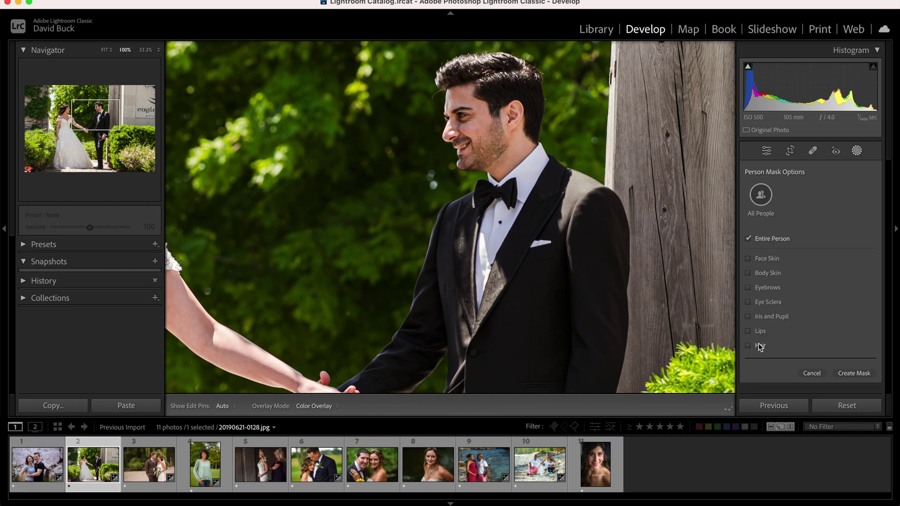
left_click(749, 258)
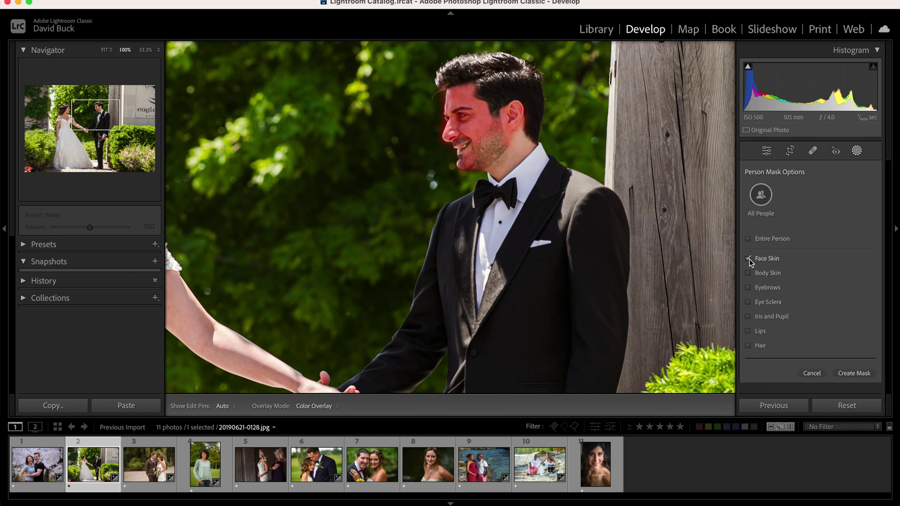
left_click(750, 273)
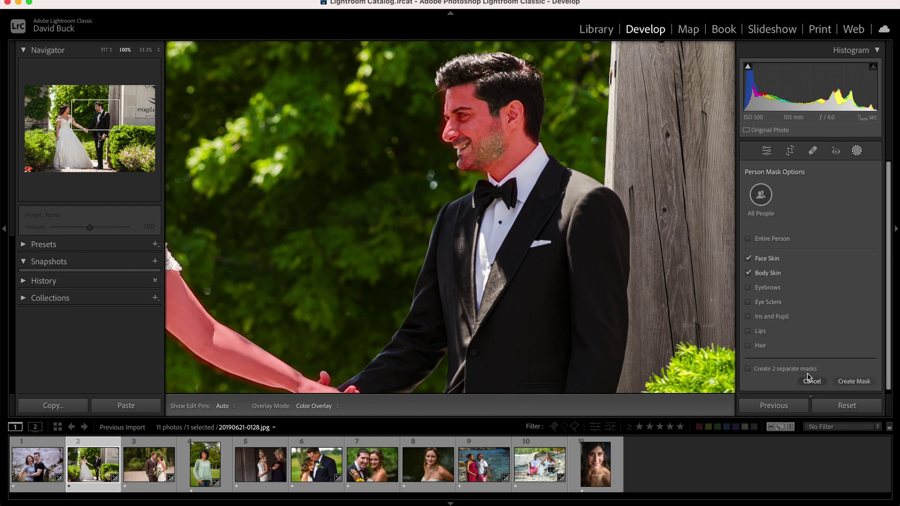
left_click(852, 381)
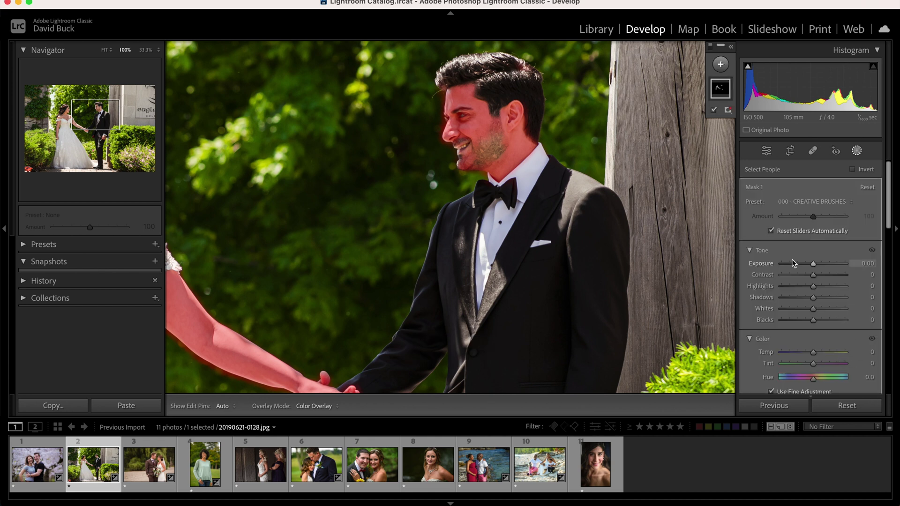
- Set the wedding couple's skin mask to Contrast -40, Shadows 27, Texture -11 and Clarity -19
left_click_drag(805, 277, 808, 335)
scroll(816, 321, "down", 5)
scroll(310, 209, "down", 4)
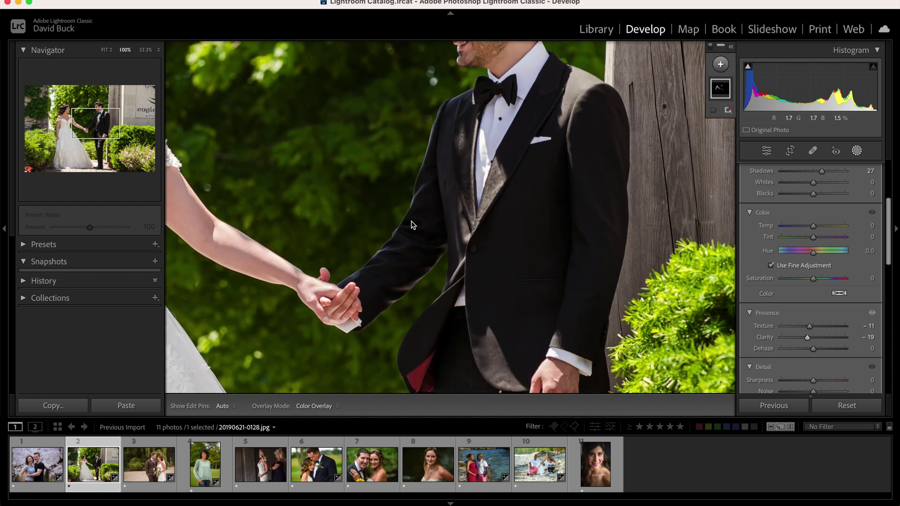
left_click_drag(291, 191, 464, 241)
left_click(105, 50)
- Tint the masked skin with a faint yellowish color of hue 47 and 14% saturation
scroll(837, 309, "up", 1)
left_click(837, 320)
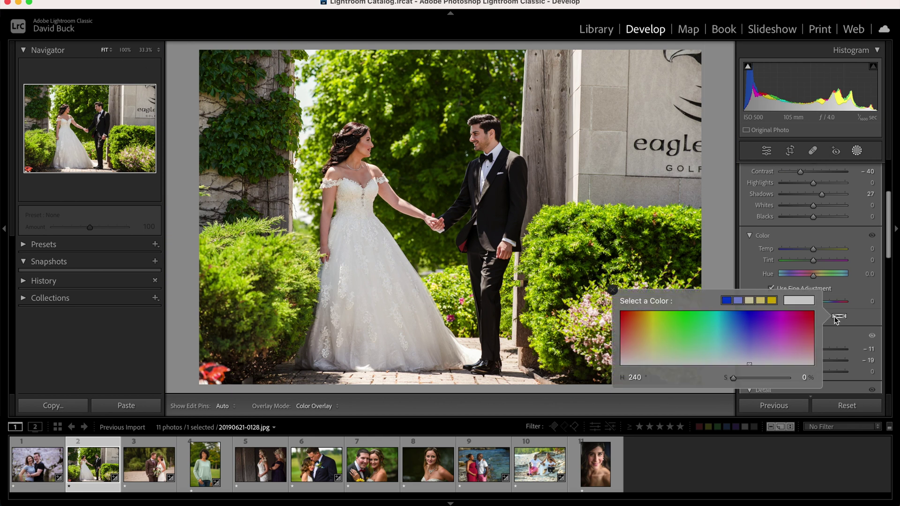
left_click(641, 355)
left_click_drag(643, 355, 646, 357)
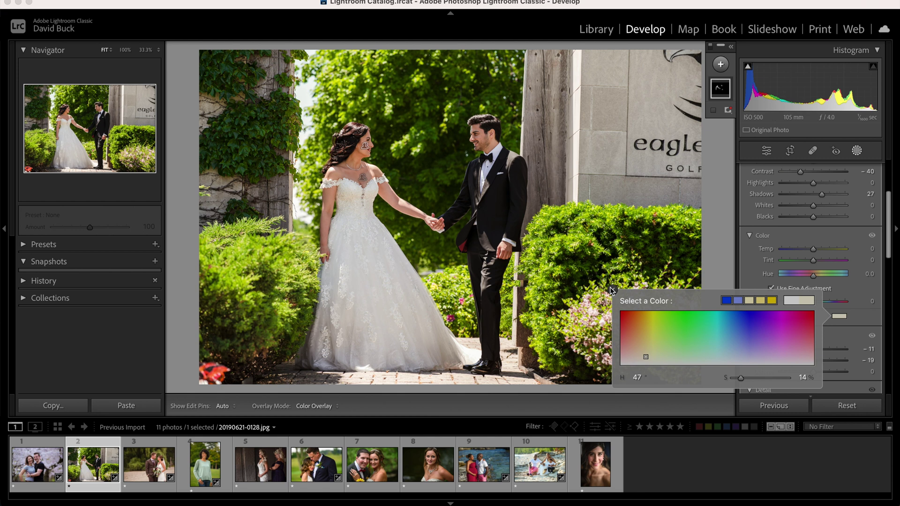
left_click(610, 287)
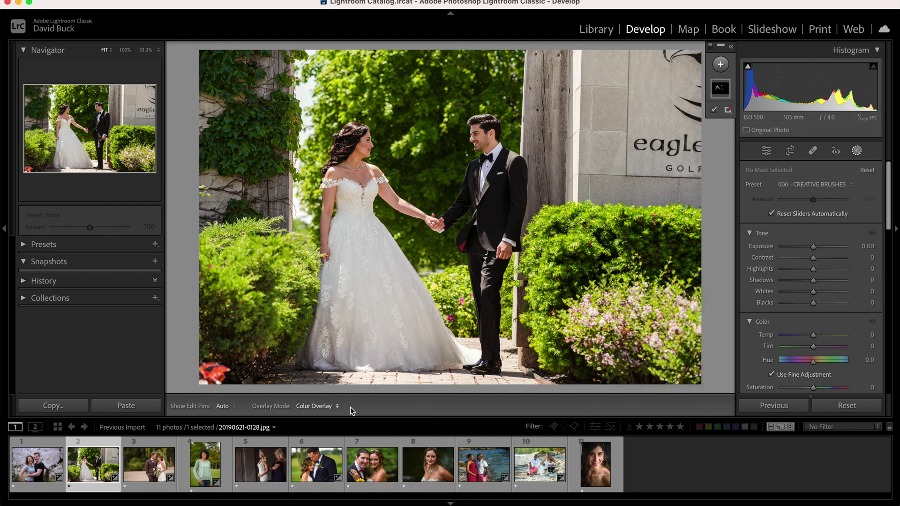
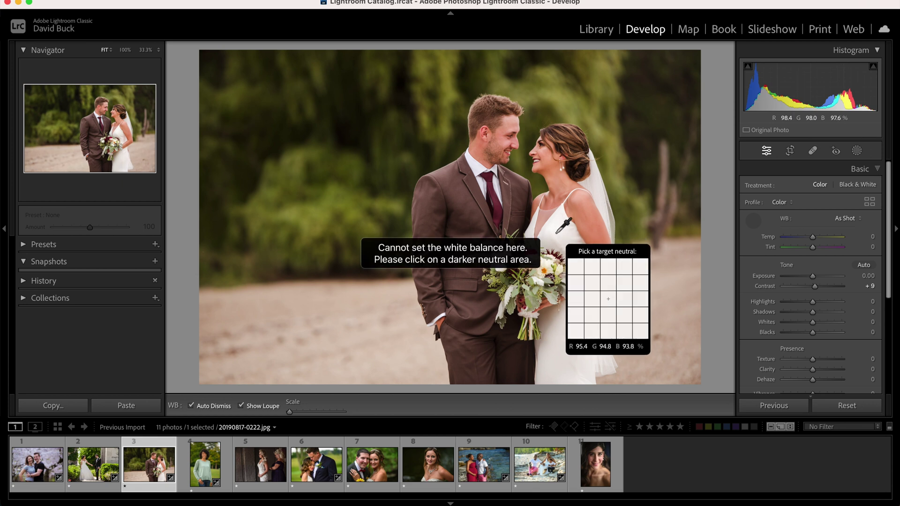
- Try Vibrance -16 and Temp -7 on the beach wedding photo, and undo both adjustments
scroll(809, 304, "down", 1)
left_click_drag(813, 370, 808, 372)
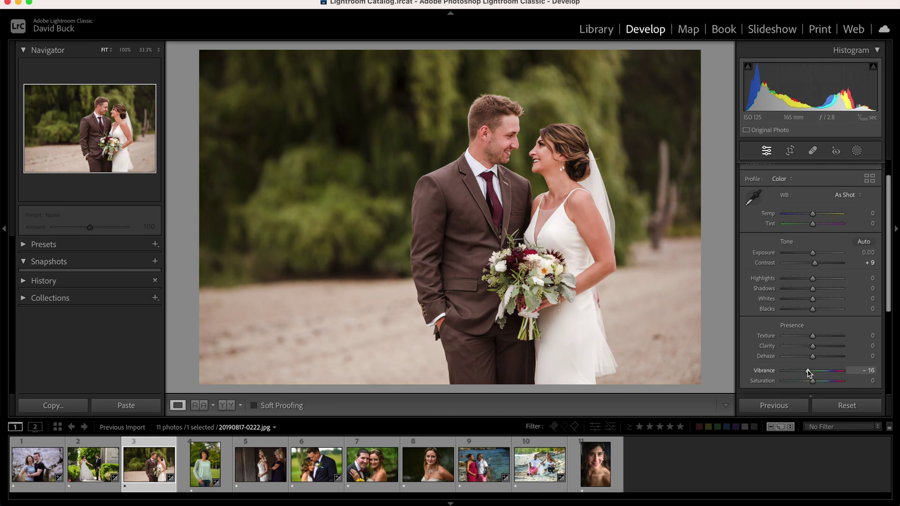
left_click_drag(813, 213, 811, 214)
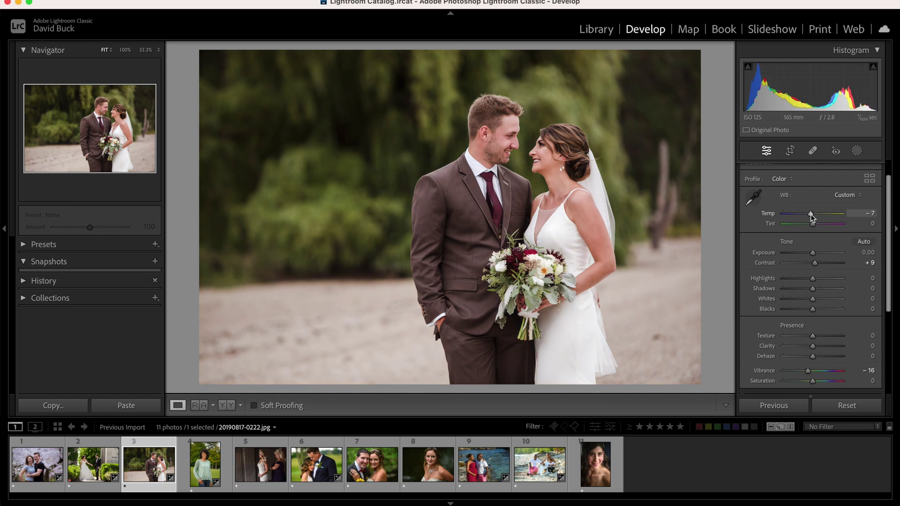
key("super+z")
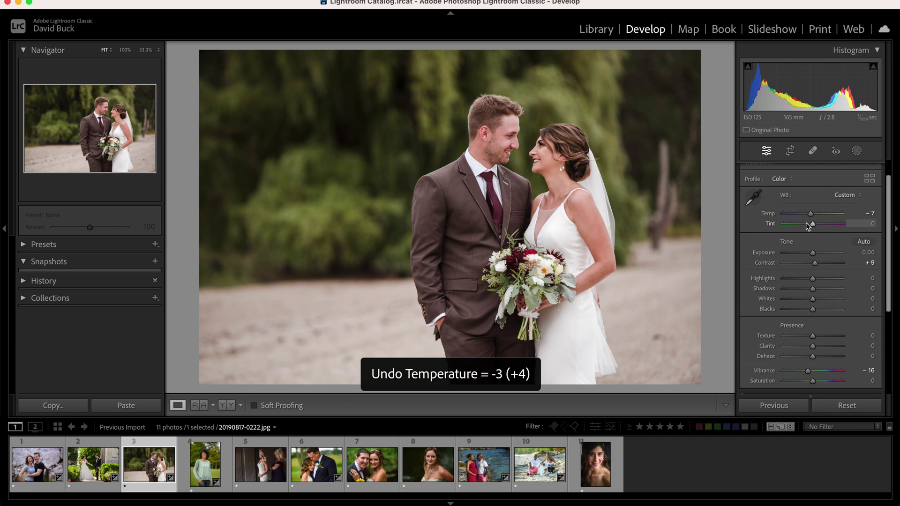
key("super+z")
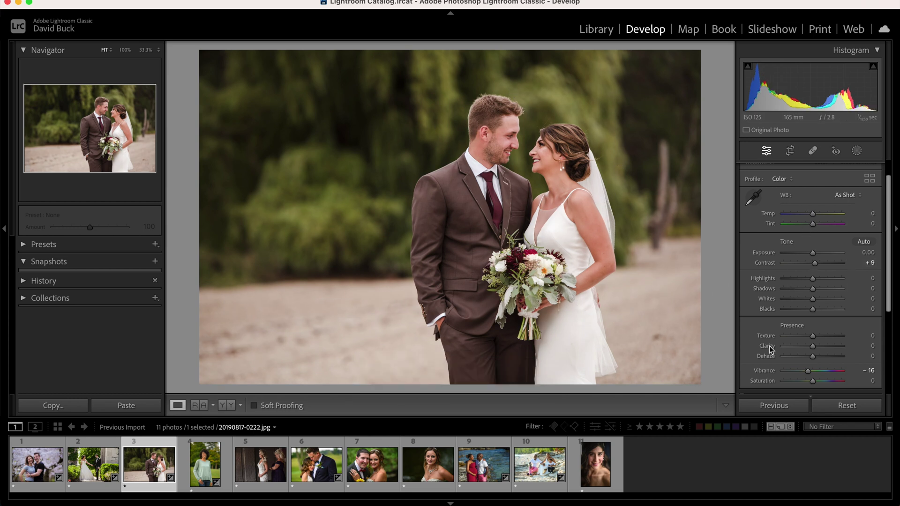
key("super+z")
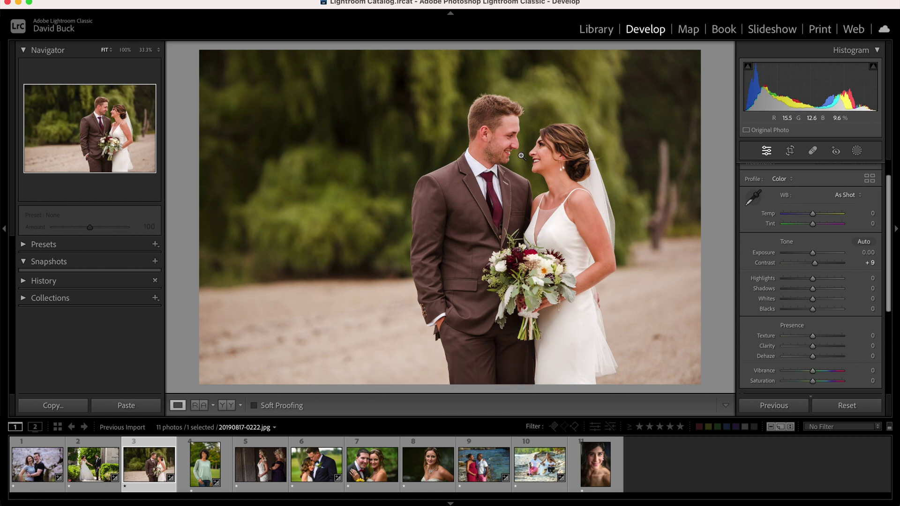
- In the HSL adjustments, lower Orange saturation slightly and set Orange luminance to +4
scroll(842, 328, "down", 3)
left_click(819, 365)
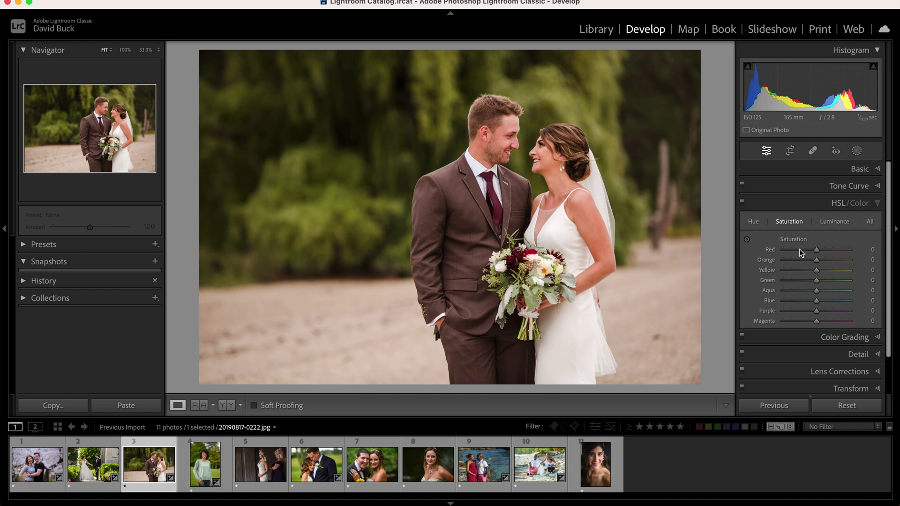
left_click_drag(812, 260, 813, 260)
left_click(835, 222)
left_click_drag(820, 261, 820, 261)
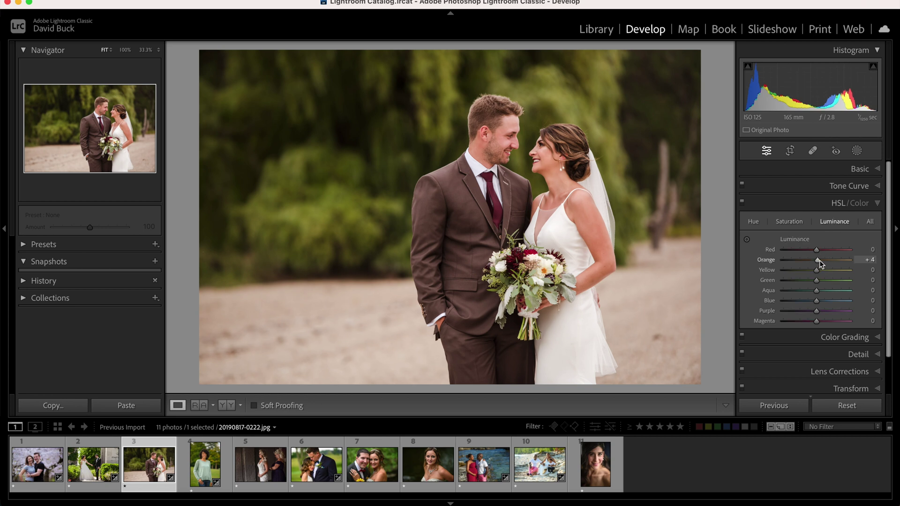
left_click(851, 170)
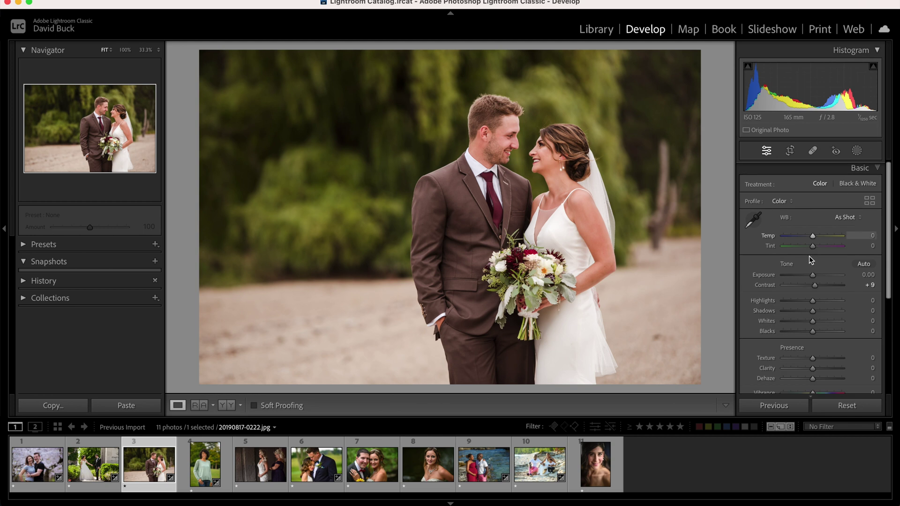
left_click(811, 168)
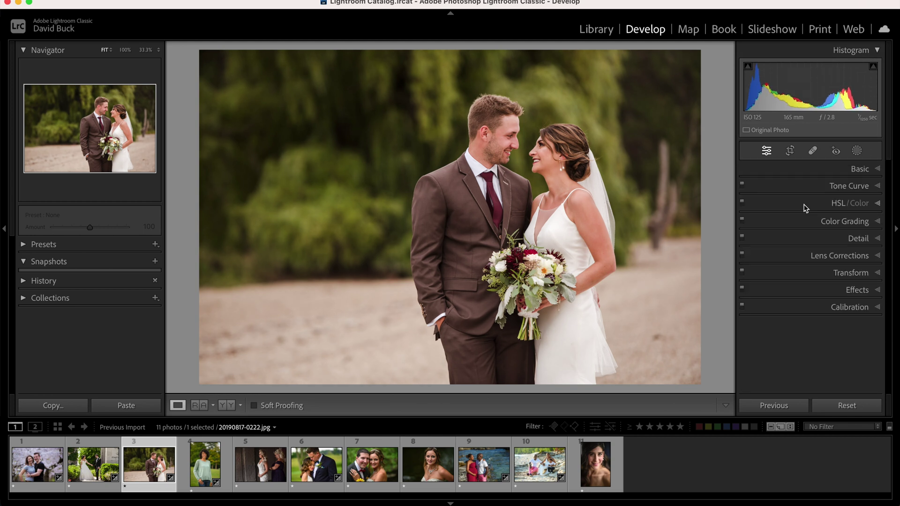
- Sample the bride's skin color for the Color Grading shadows, and shift them to a blue tint of Hue 202, Sat 13
left_click(806, 221)
scroll(805, 254, "down", 3)
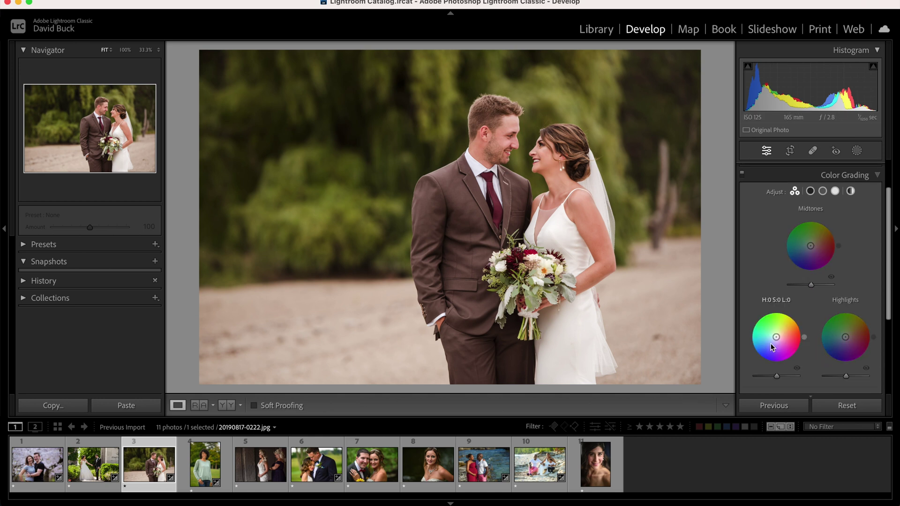
left_click(810, 192)
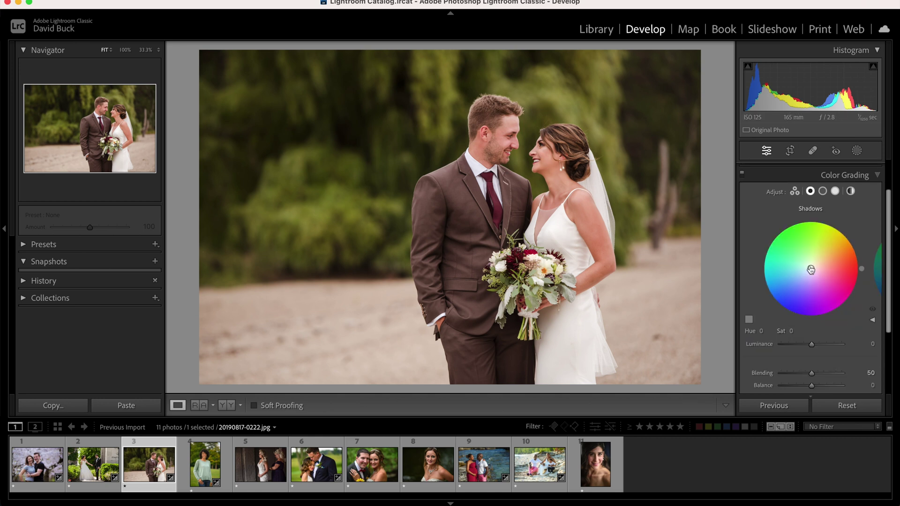
left_click(749, 319)
left_click(724, 312)
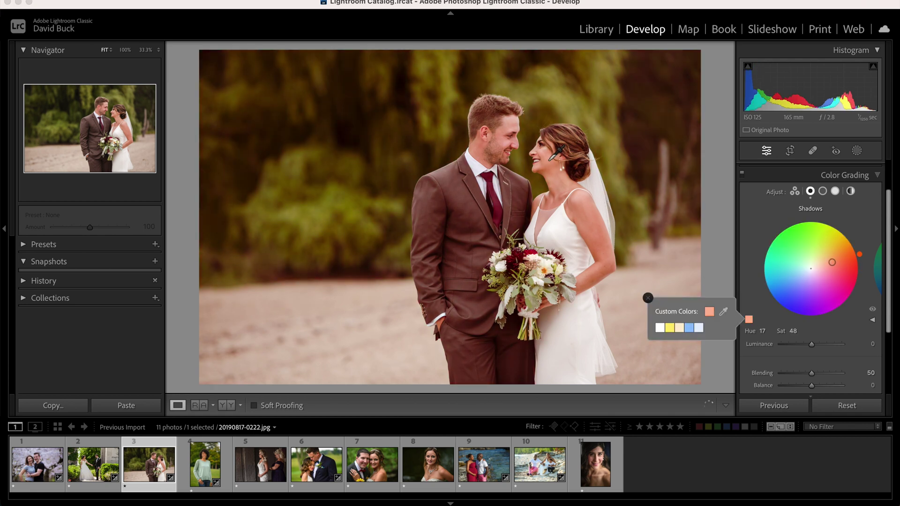
left_click(549, 150)
mouse_move(794, 263)
left_mouse_down()
mouse_move(811, 266)
mouse_move(805, 271)
left_mouse_up()
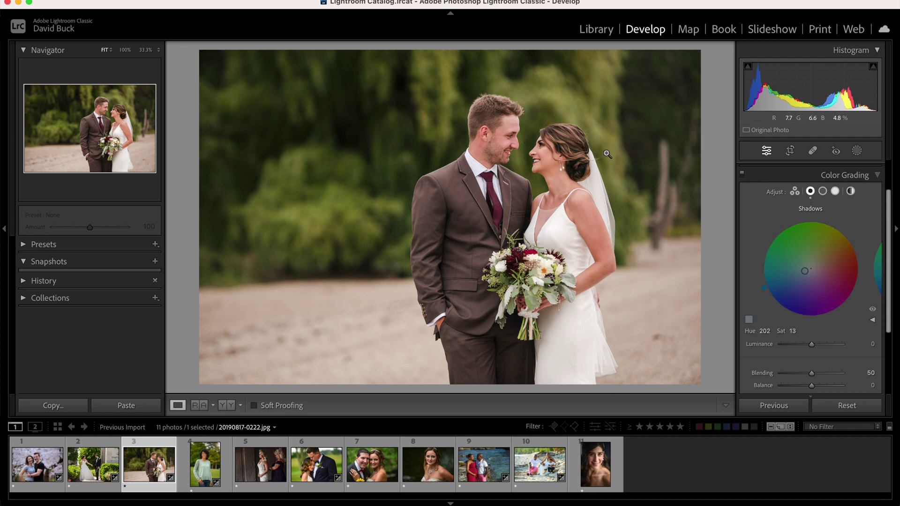
- Reset the beach wedding photo's edits to compare with the original, and undo the reset
left_click(839, 406)
key("super+z")
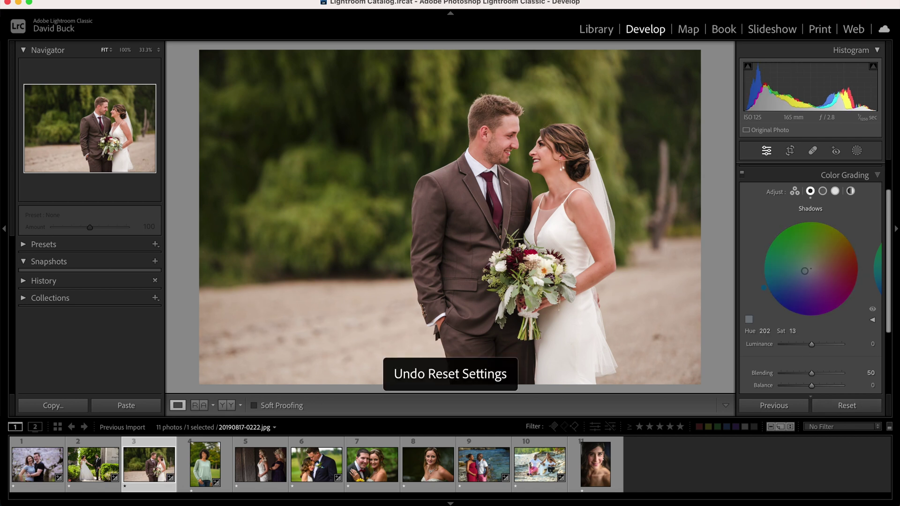
- On the portrait of the woman in the green sweater, set Vibrance to -15, Saturation to +1 and Contrast to -3
key("Right")
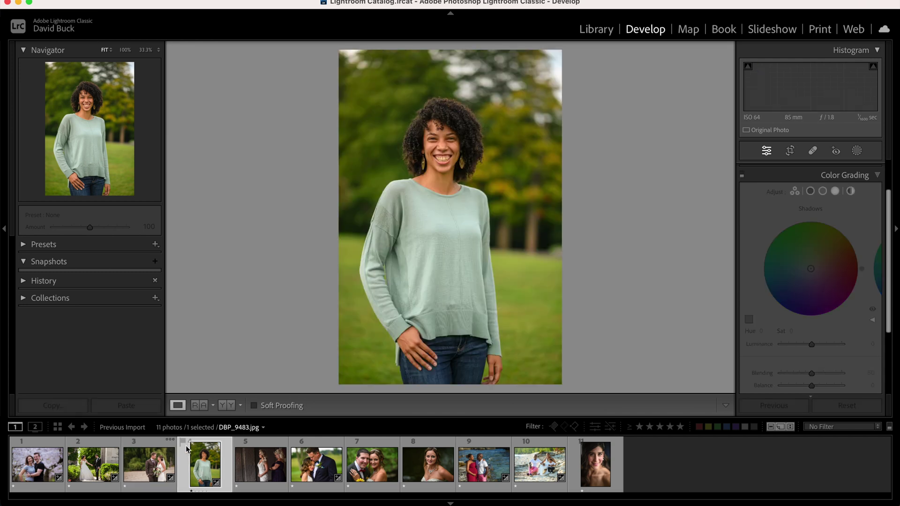
left_click(857, 173)
scroll(799, 343, "down", 3)
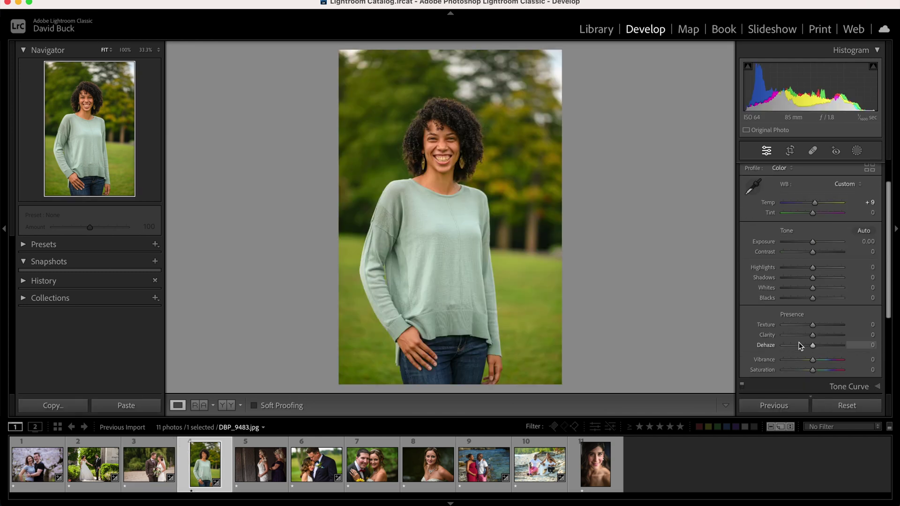
mouse_move(814, 366)
left_mouse_down()
mouse_move(841, 367)
mouse_move(753, 371)
mouse_move(814, 371)
left_mouse_up()
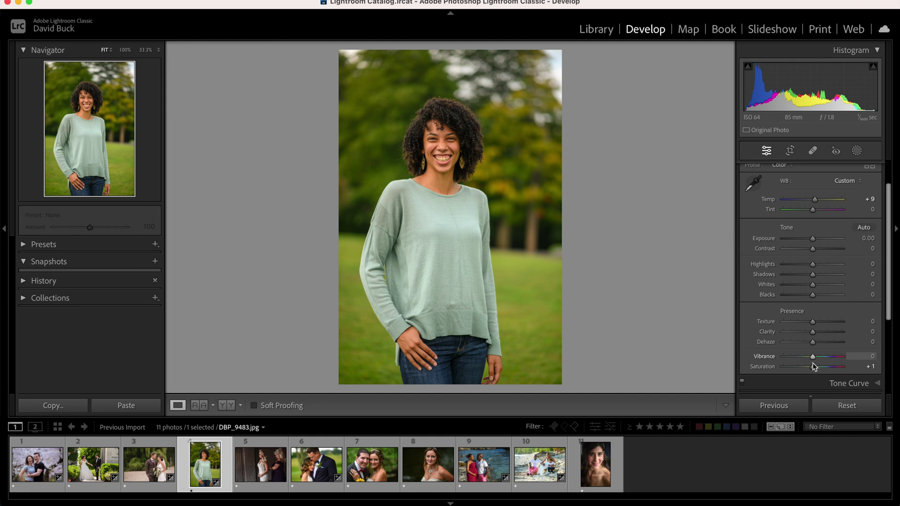
mouse_move(813, 357)
left_mouse_down()
mouse_move(851, 355)
mouse_move(797, 356)
mouse_move(823, 358)
mouse_move(809, 361)
left_mouse_up()
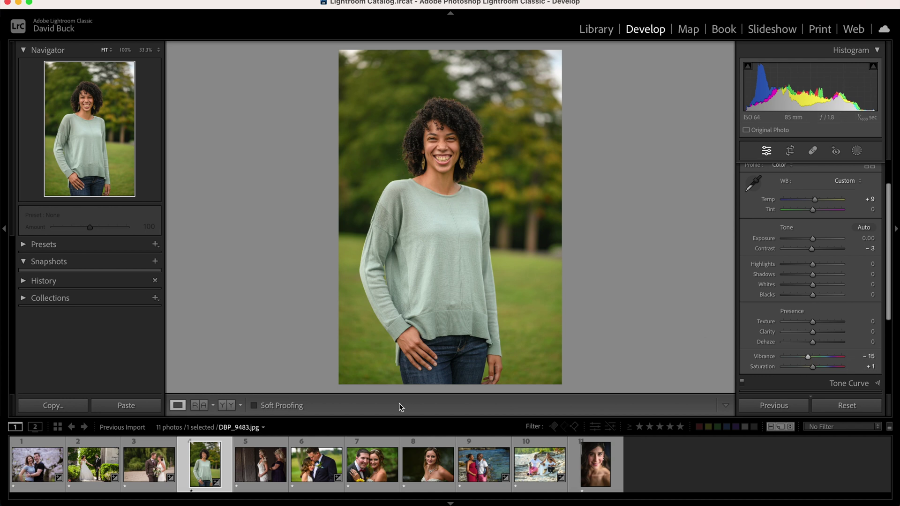
- On the photo of the groom kissing the bride's forehead, set Vibrance to -4
left_click(261, 465)
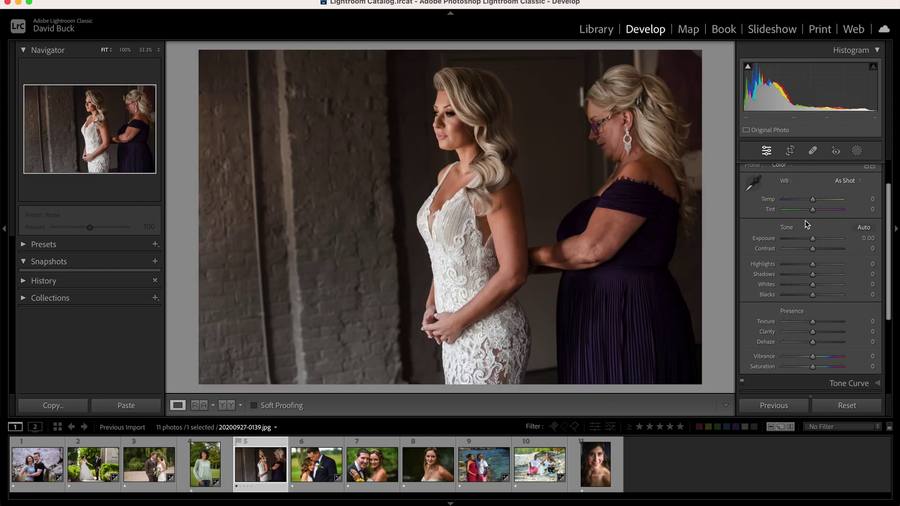
key("Right")
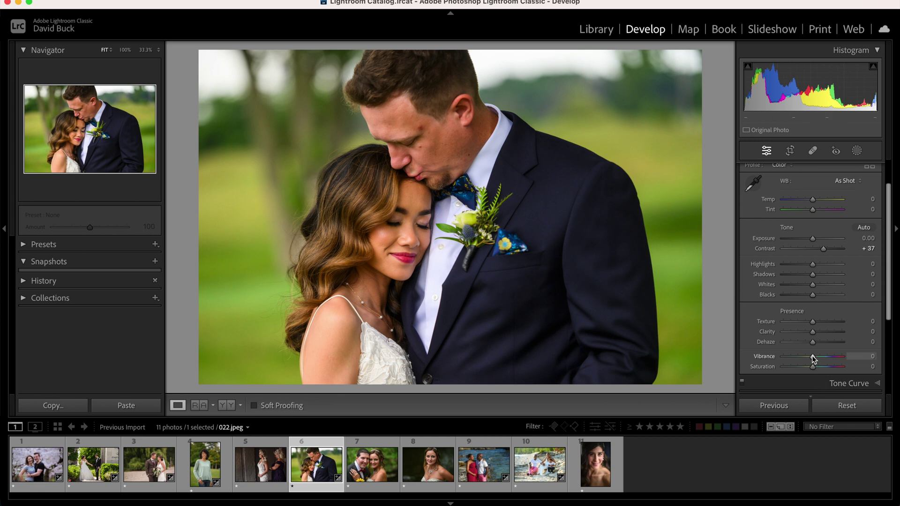
left_click_drag(813, 356, 812, 356)
- Sample the couple's skin color for the Color Grading shadows, and shift them to the opposite blue tint of Hue 209, Sat 23
scroll(812, 359, "down", 3)
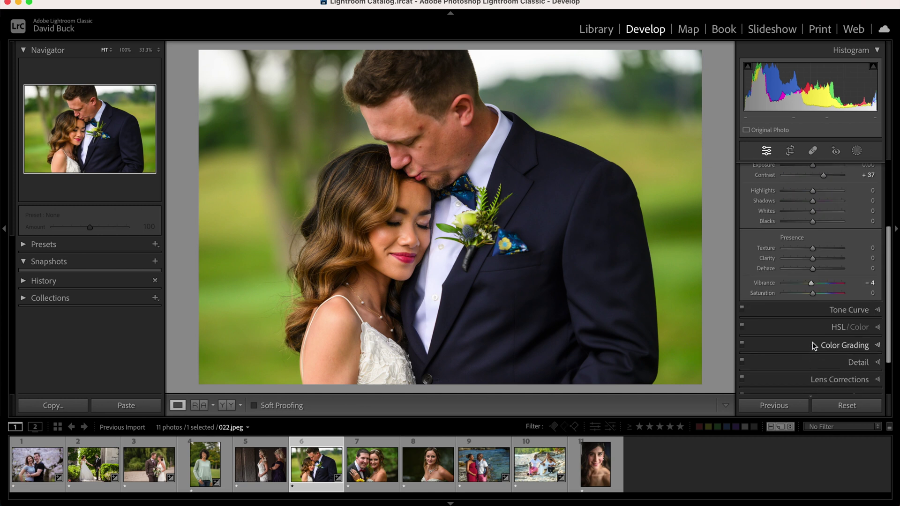
left_click(813, 343)
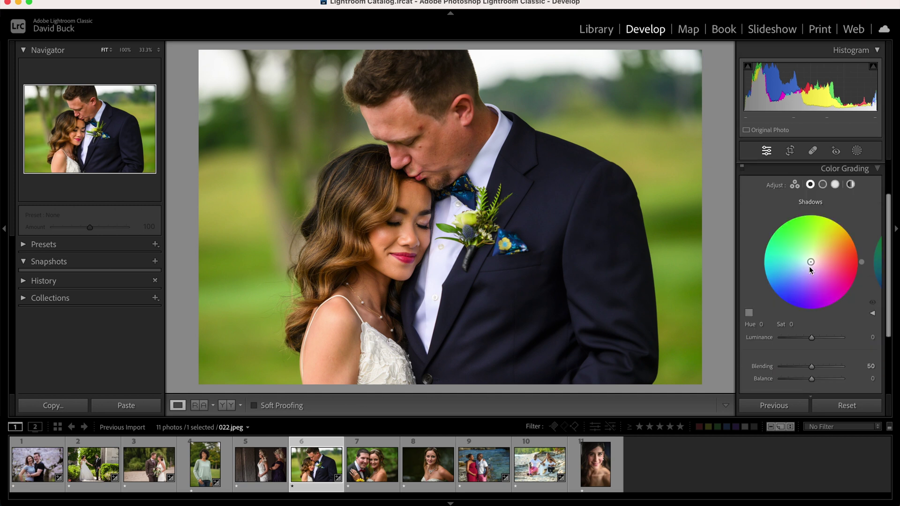
left_click(749, 313)
left_click_drag(723, 306, 833, 252)
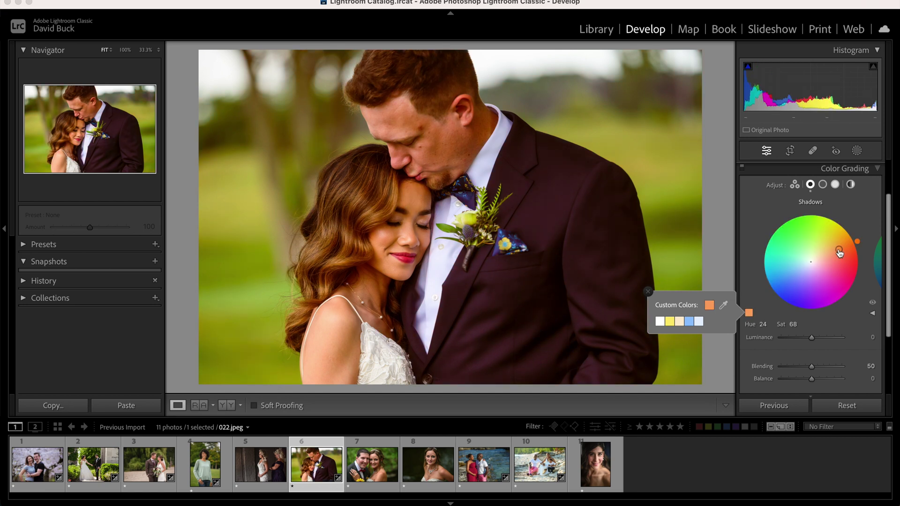
left_click(800, 266)
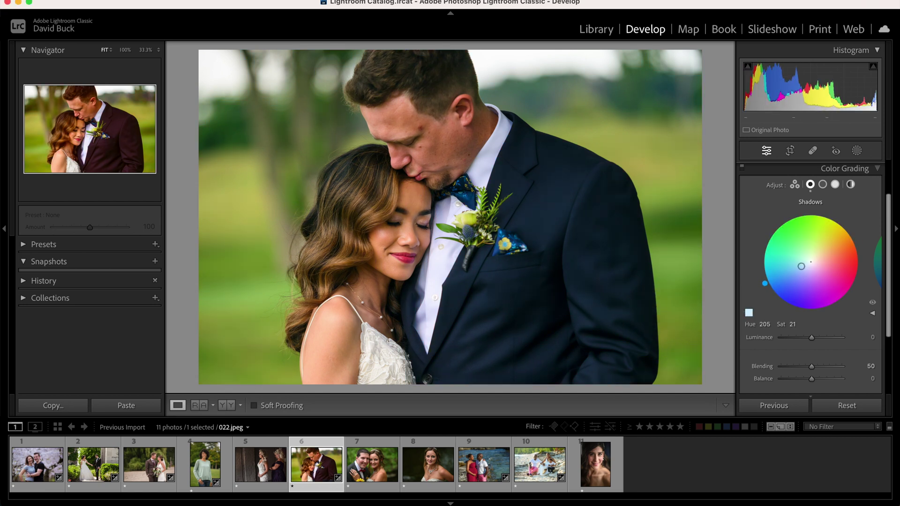
left_click_drag(801, 266, 800, 268)
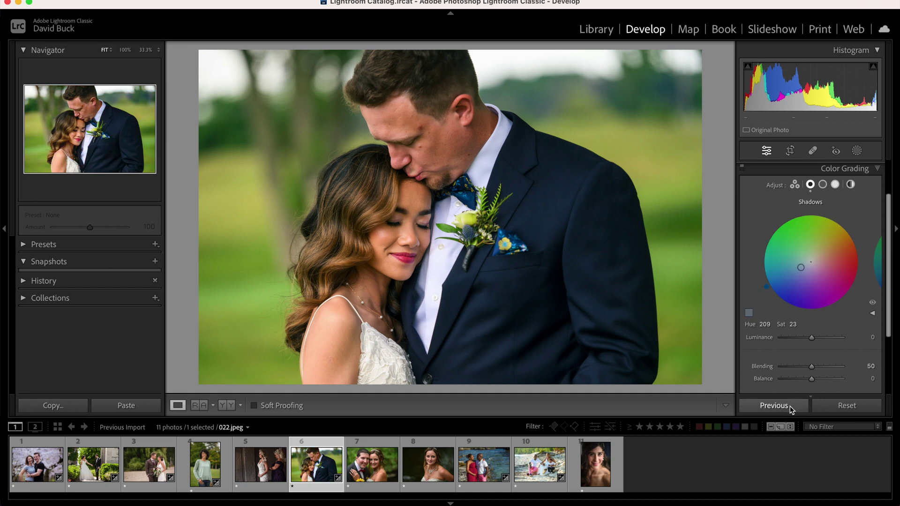
left_click_drag(800, 269, 801, 267)
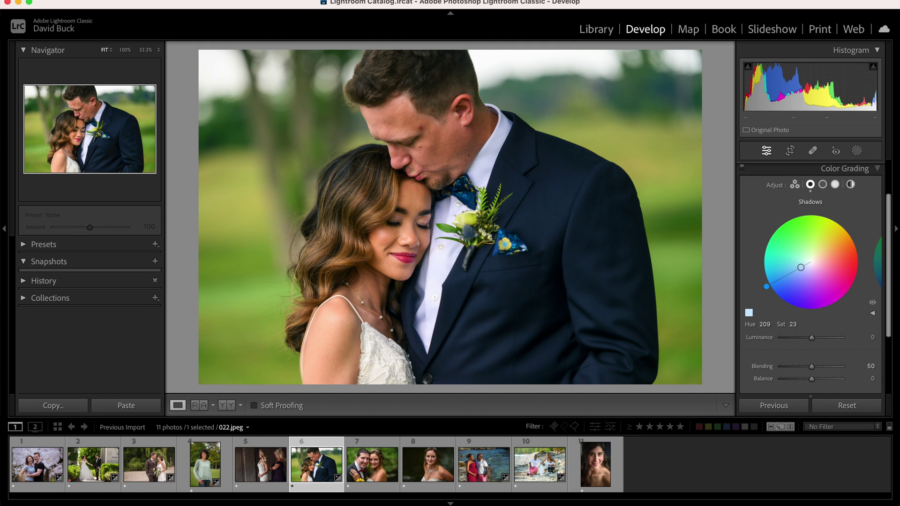
- On the close-up portrait of the dark-haired bride, inspect the reddened cheek, and set Red hue to +14 and Red saturation to -4 in HSL
scroll(814, 286, "down", 1)
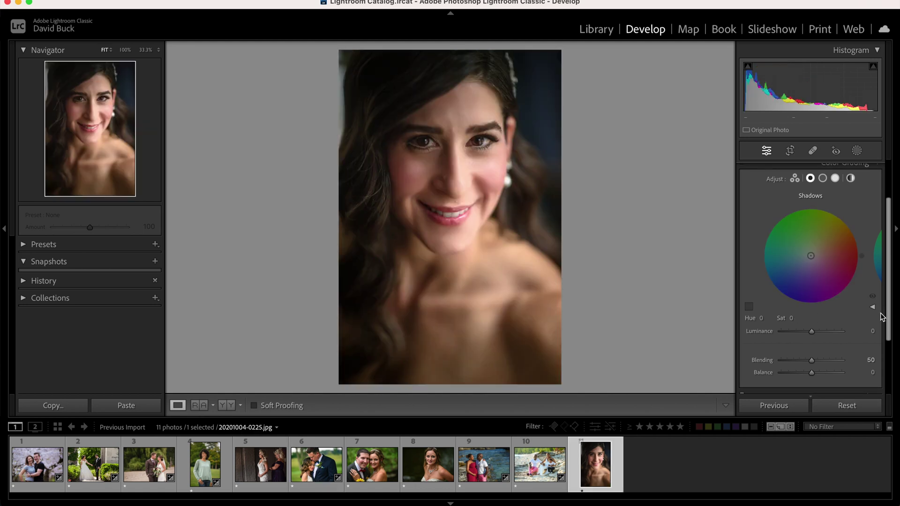
scroll(832, 288, "up", 3)
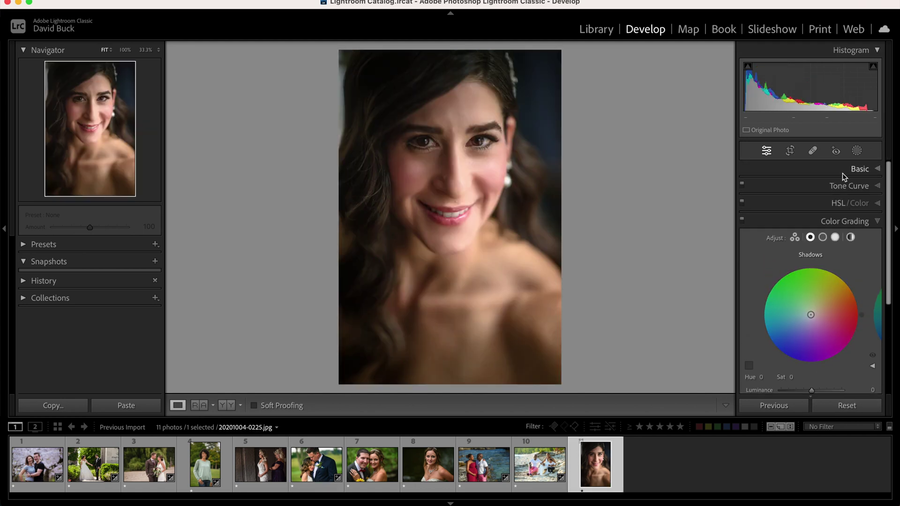
left_click(842, 173)
left_click(408, 187)
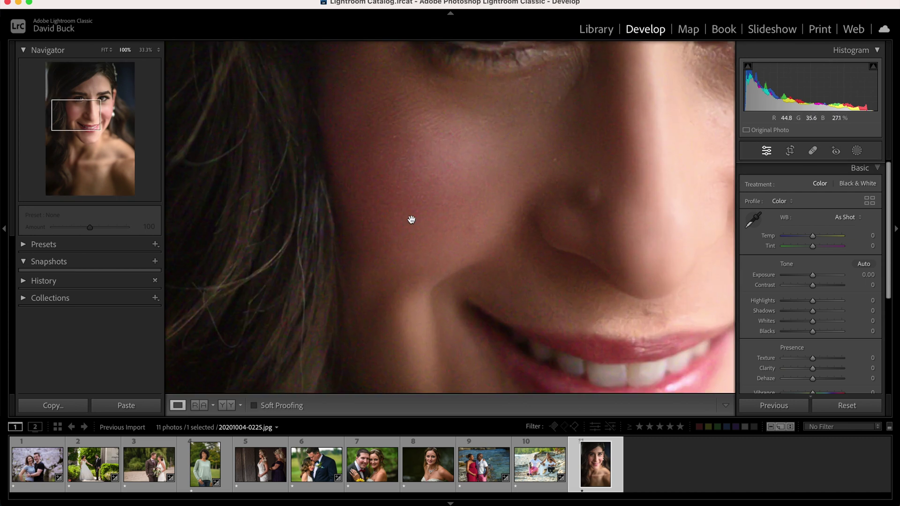
left_click(401, 209)
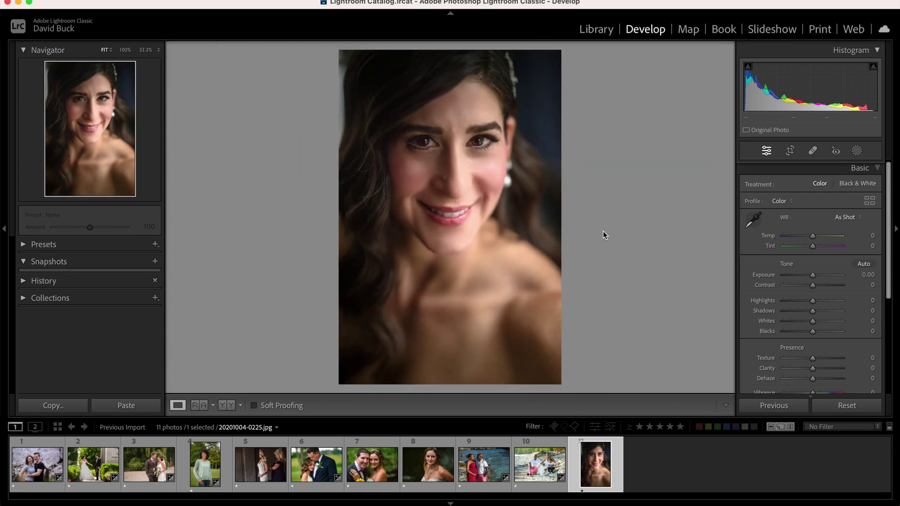
scroll(791, 361, "down", 1)
scroll(792, 361, "down", 2)
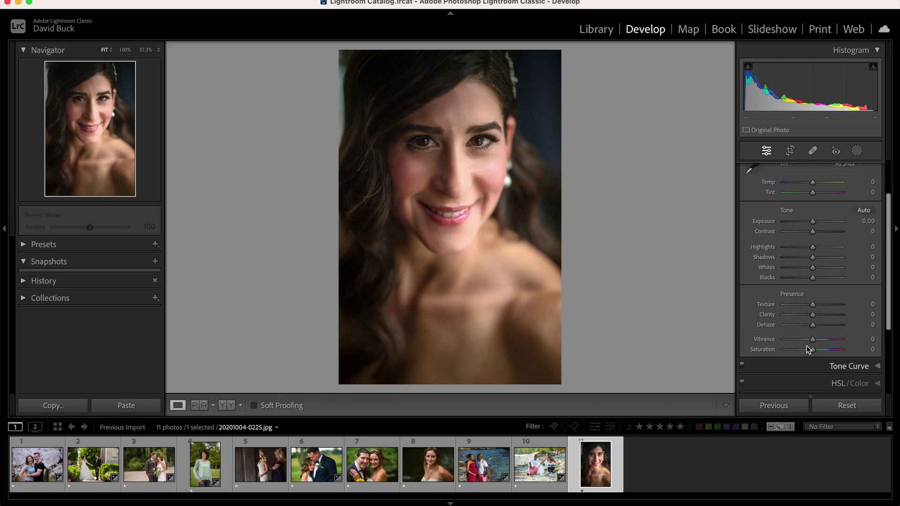
left_click(819, 383)
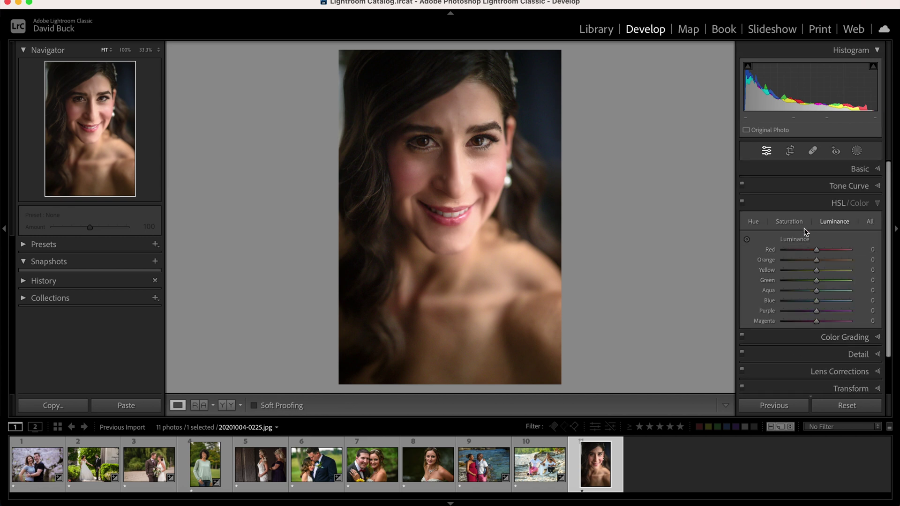
left_click(753, 220)
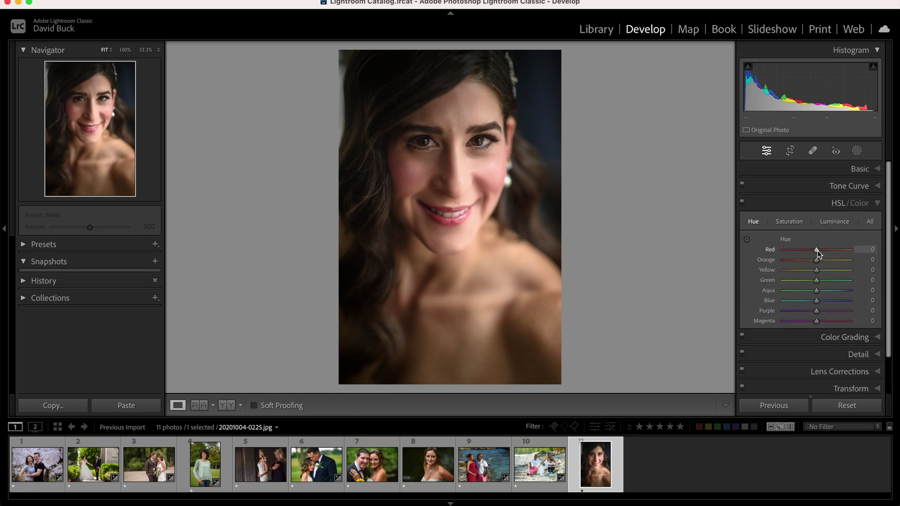
left_click_drag(817, 250, 819, 251)
left_click(793, 223)
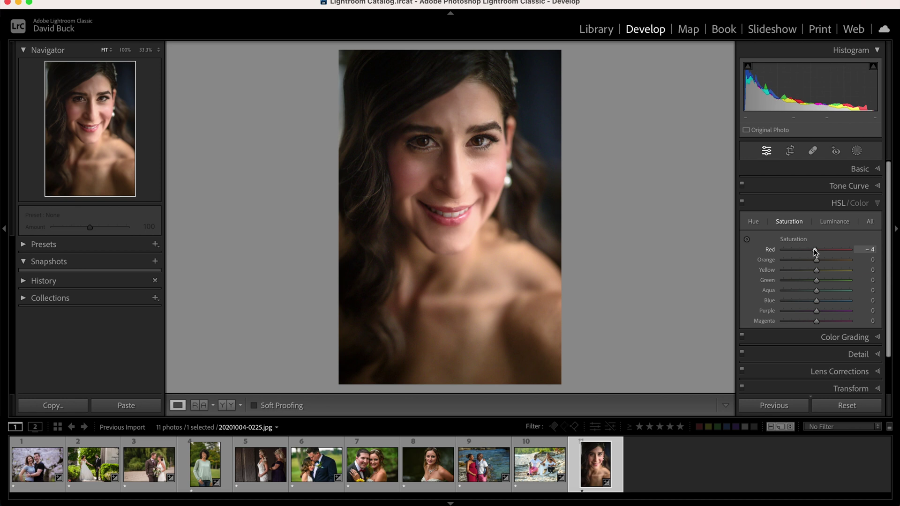
key("super+3")
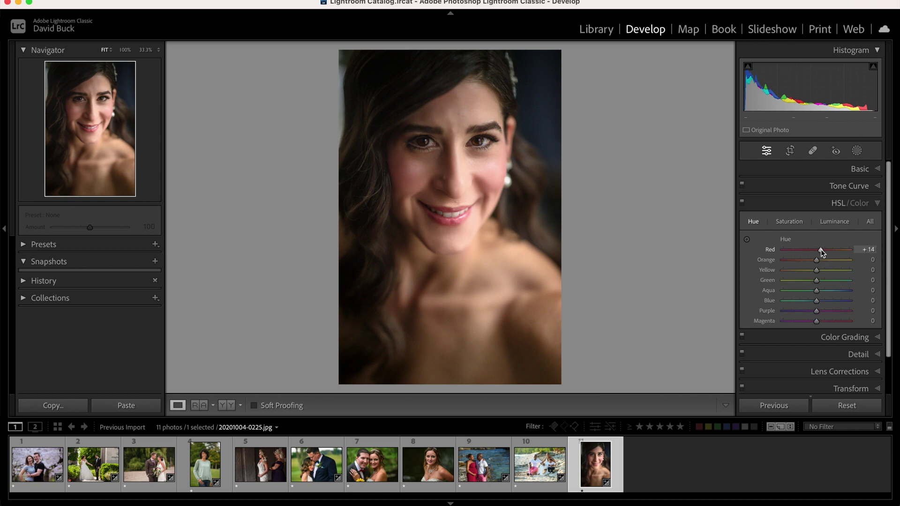
- Set the Calibration Red Primary Hue to +8, and reset and restore the portrait's edits to compare with the original
scroll(821, 250, "down", 2)
left_click(817, 384)
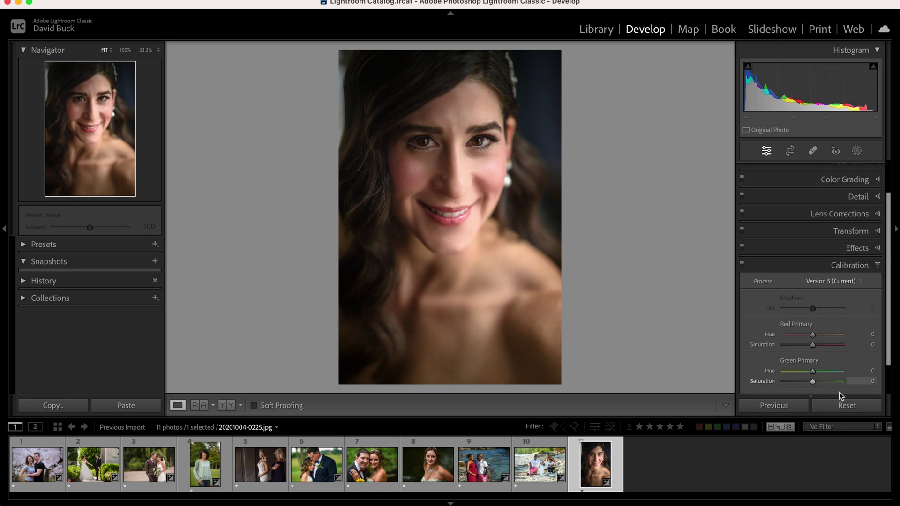
scroll(810, 288, "down", 1)
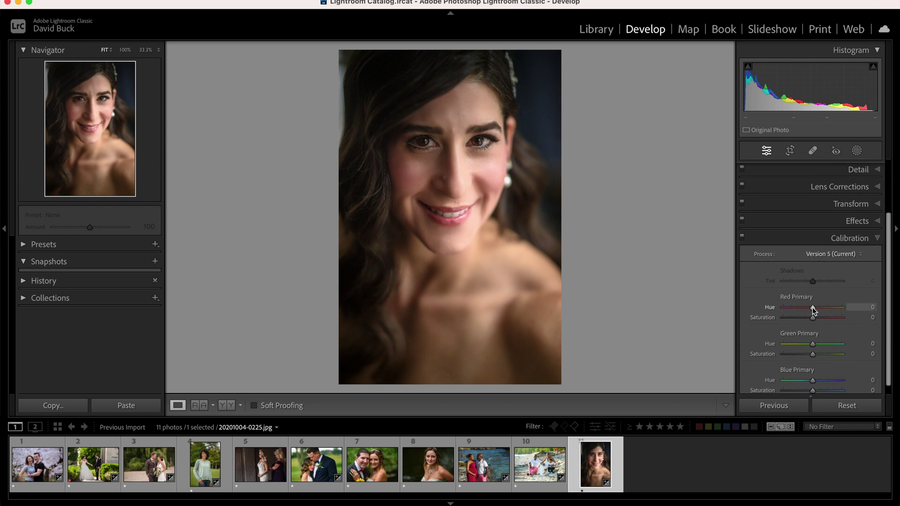
mouse_move(813, 308)
left_mouse_down()
mouse_move(803, 308)
mouse_move(816, 311)
left_mouse_up()
left_click(846, 407)
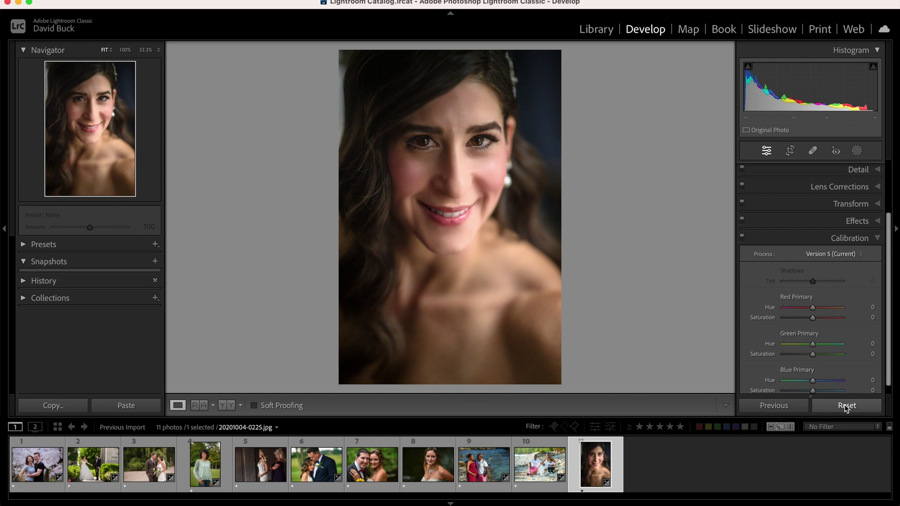
key("super+z")
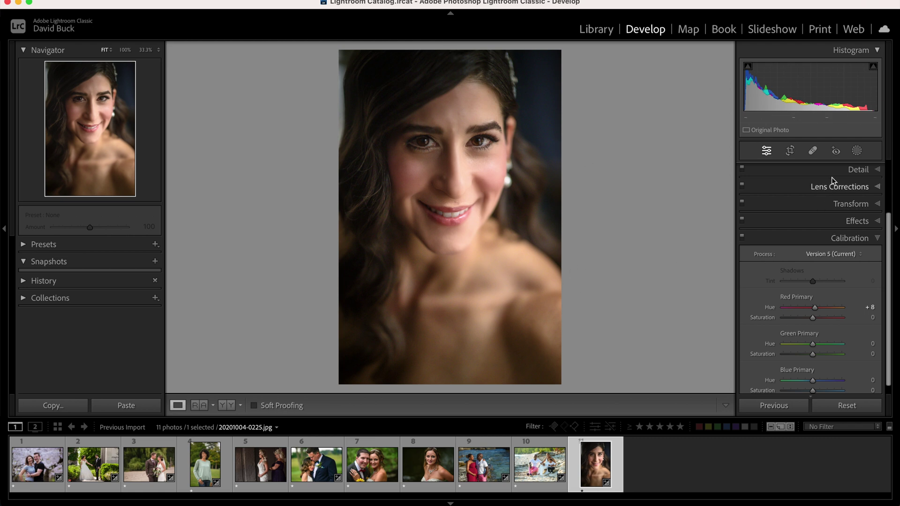
- Set the portrait's HSL Red hue to +12 and its Dehaze to +2
scroll(830, 181, "up", 5)
left_click(833, 199)
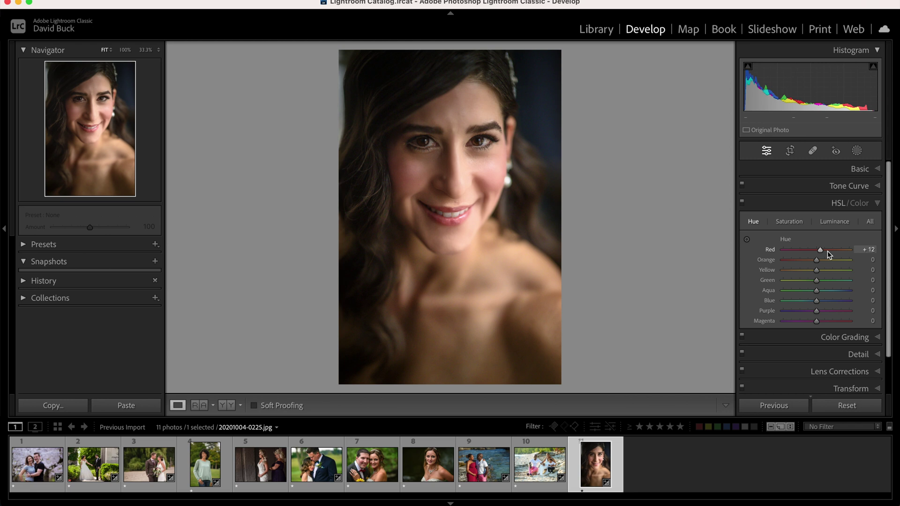
left_click(829, 171)
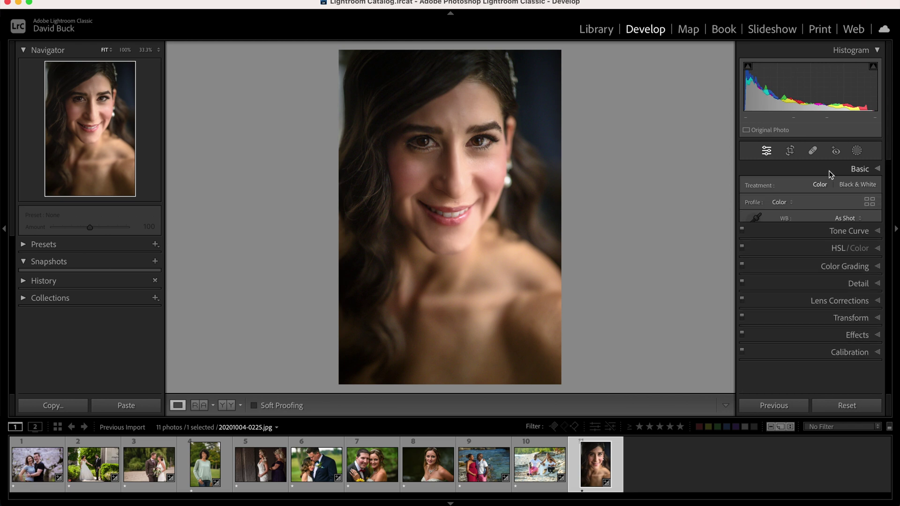
scroll(812, 303, "down", 1)
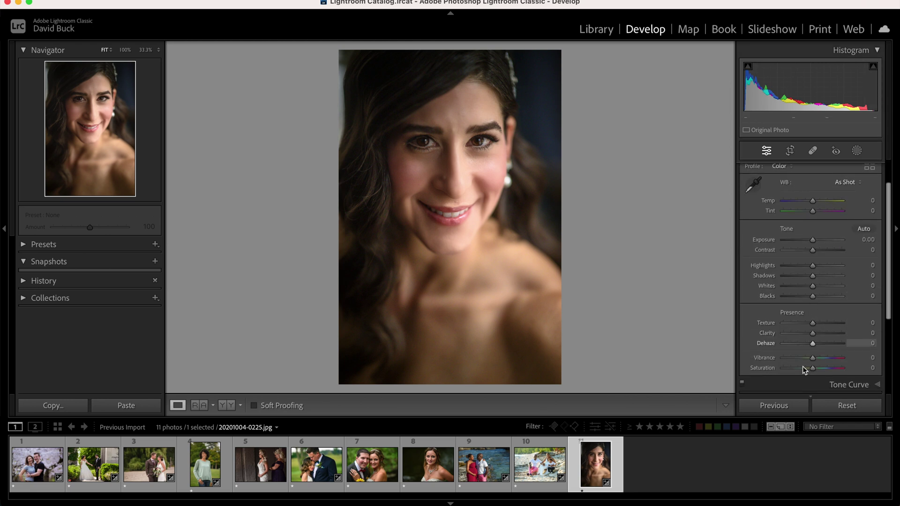
mouse_move(811, 343)
left_mouse_down()
mouse_move(801, 342)
mouse_move(809, 347)
left_mouse_up()
left_click_drag(809, 347, 813, 348)
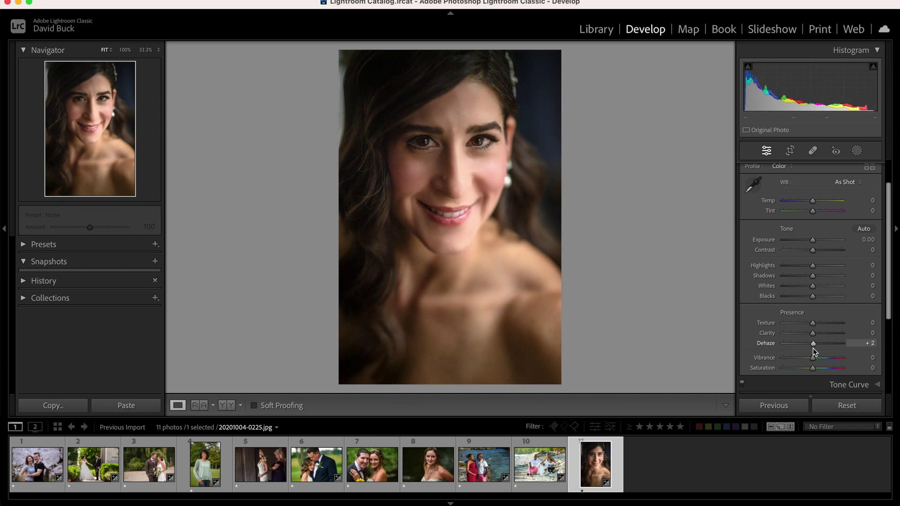